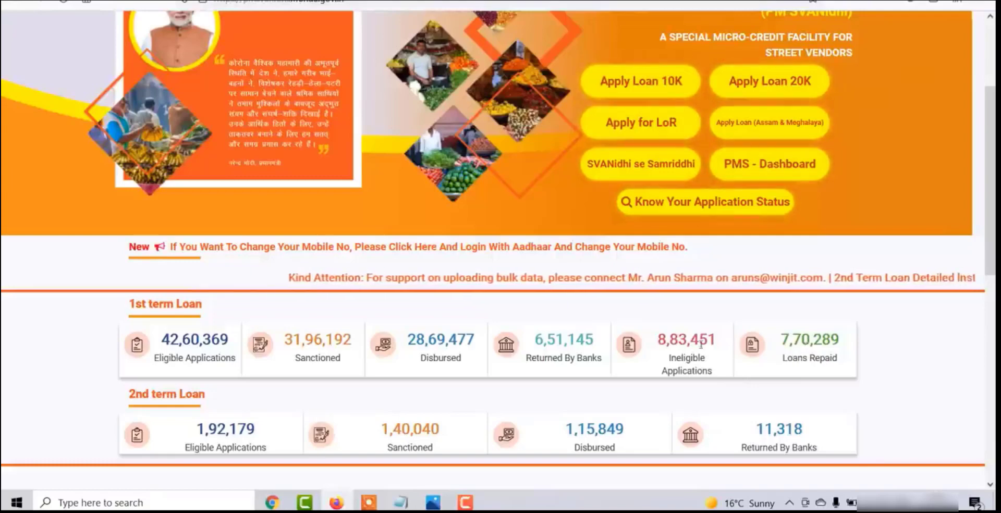
Start the Apply Loan 10K application from the top of the portal page.
scroll(673, 342, "down", 1)
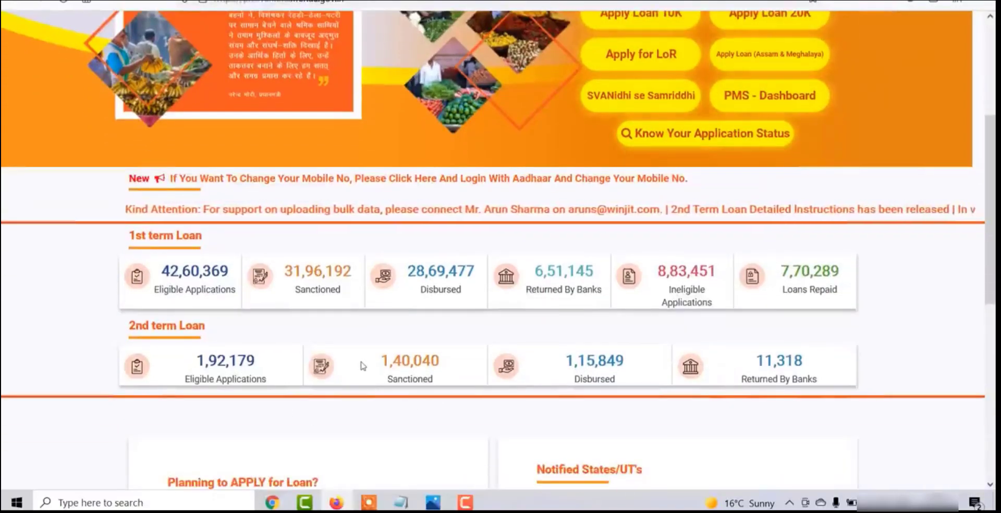
scroll(656, 375, "up", 4)
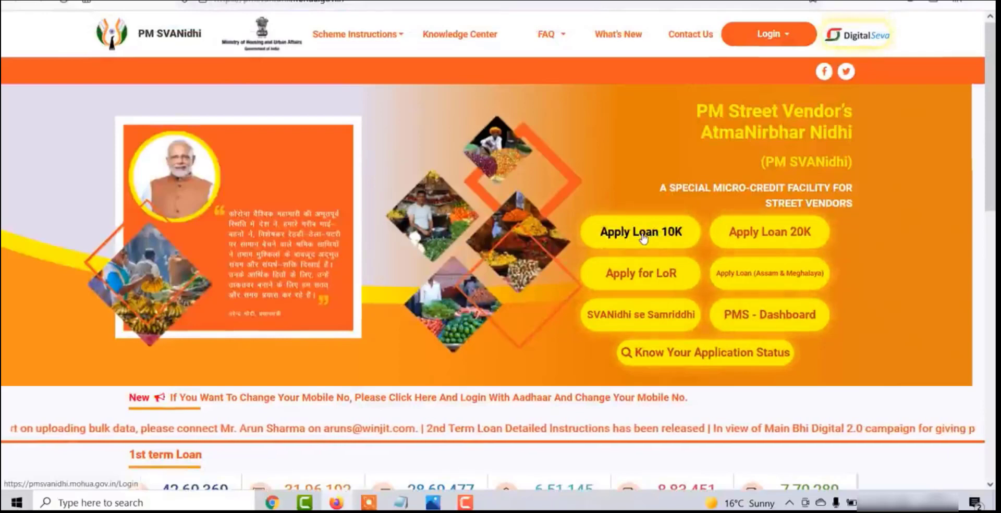
left_click(643, 233)
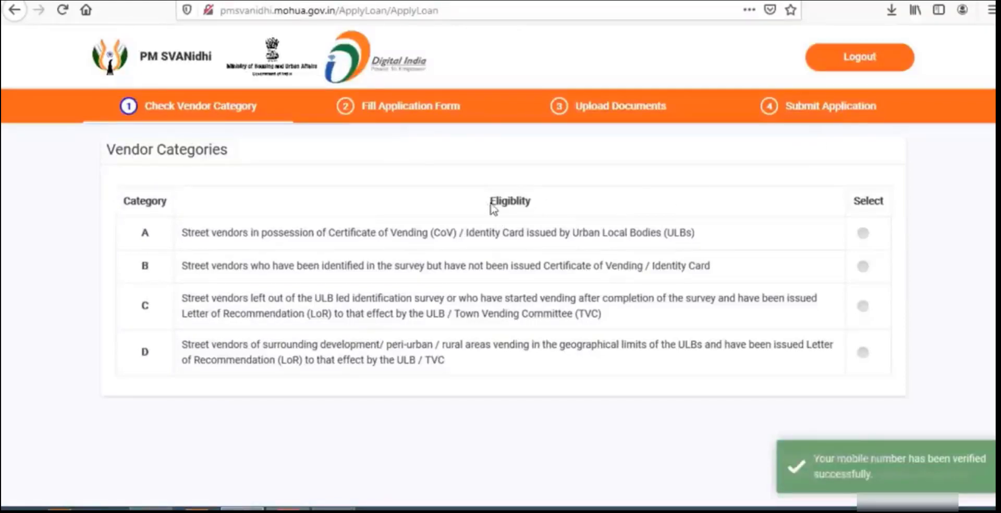
left_click_drag(492, 208, 543, 210)
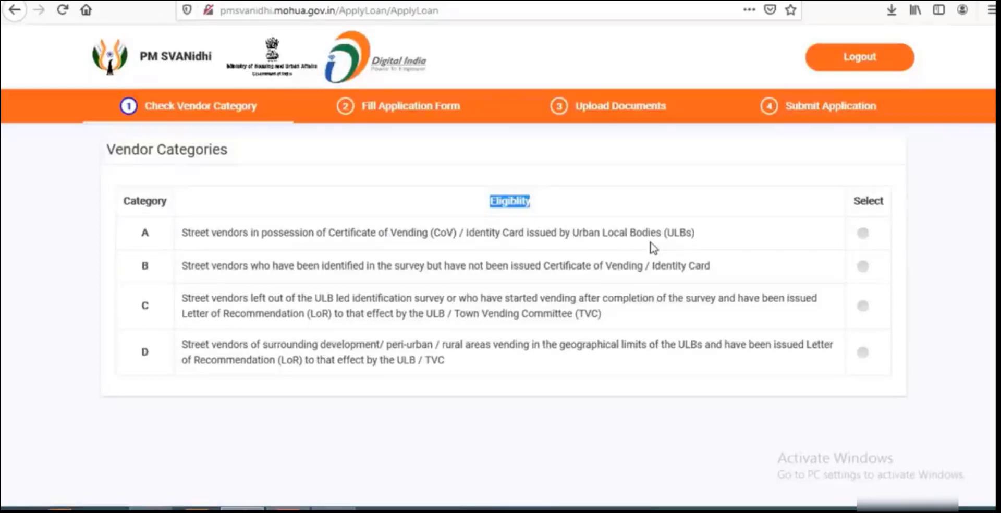
Try vendor categories A and B, checking the Survey Reference Number field for each.
left_click(863, 233)
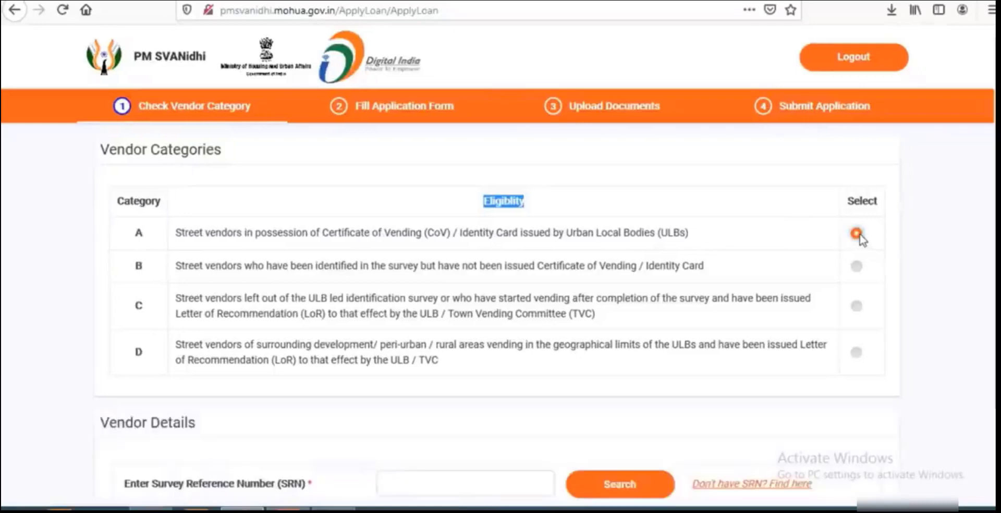
scroll(760, 299, "down", 1)
scroll(760, 298, "down", 3)
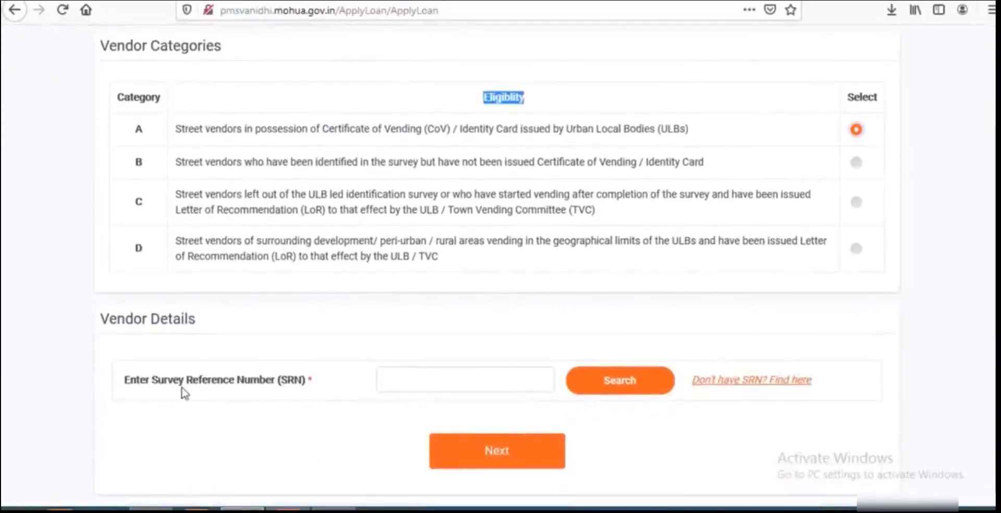
left_click(457, 377)
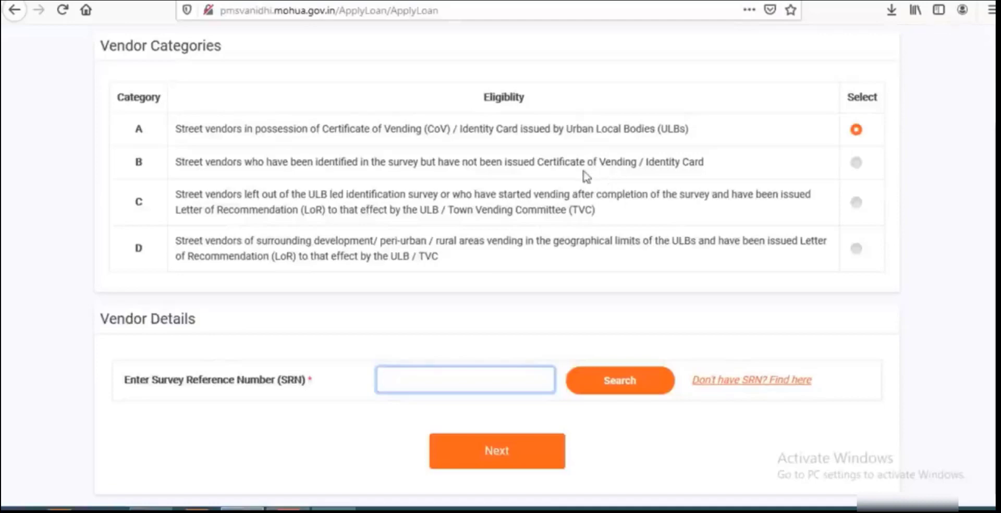
left_click(857, 163)
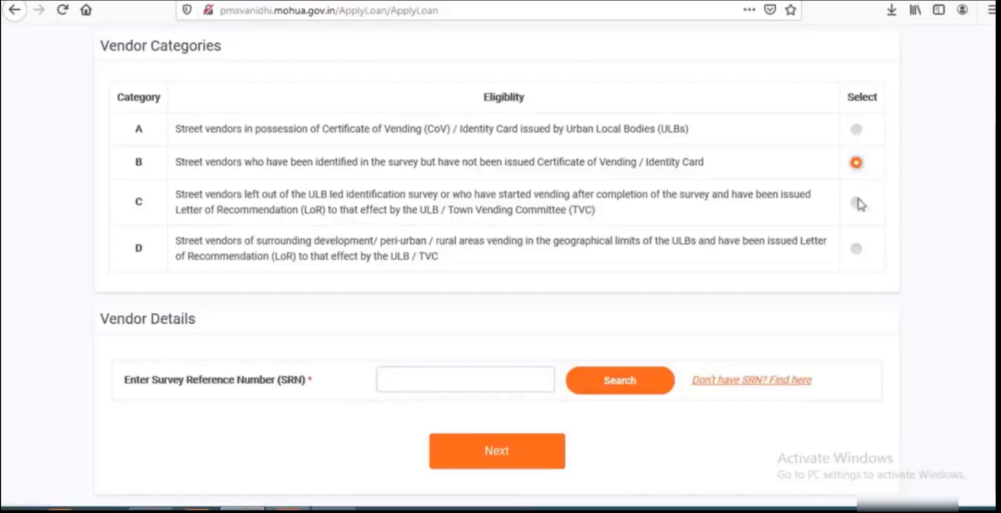
left_click(455, 385)
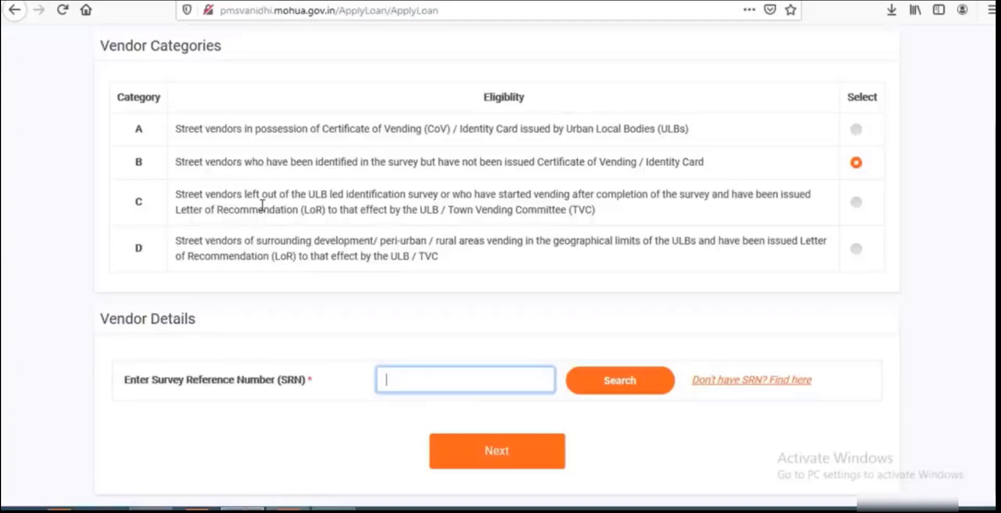
Select vendor category D in the category table.
left_click(860, 208)
scroll(859, 206, "up", 1)
scroll(753, 272, "down", 1)
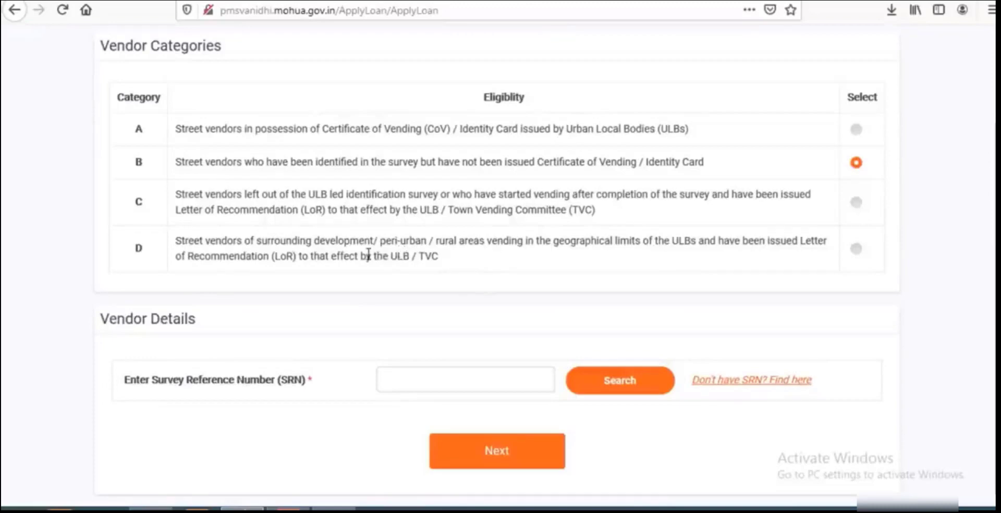
left_click(858, 250)
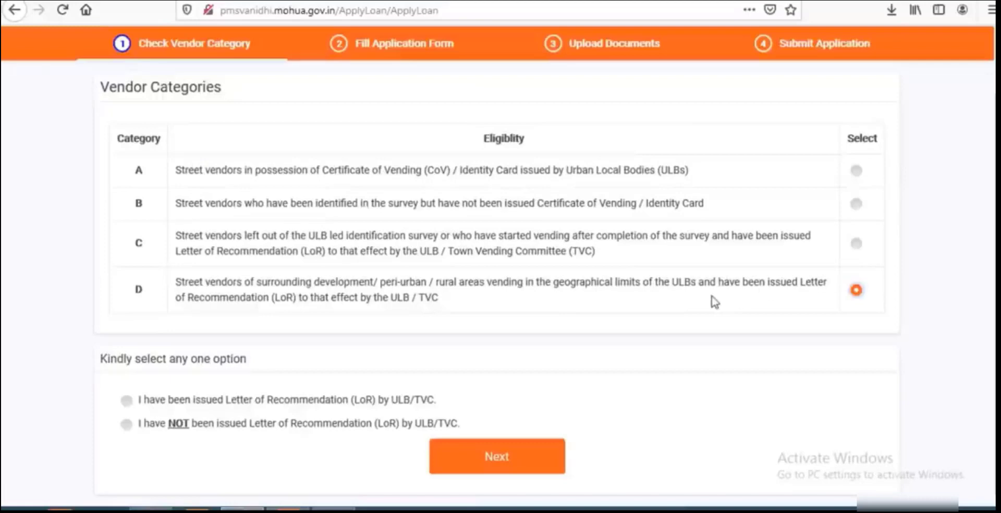
Settle on vendor category C after briefly switching between D and B.
left_click(855, 244)
left_click(858, 291)
left_click(857, 204)
left_click(864, 247)
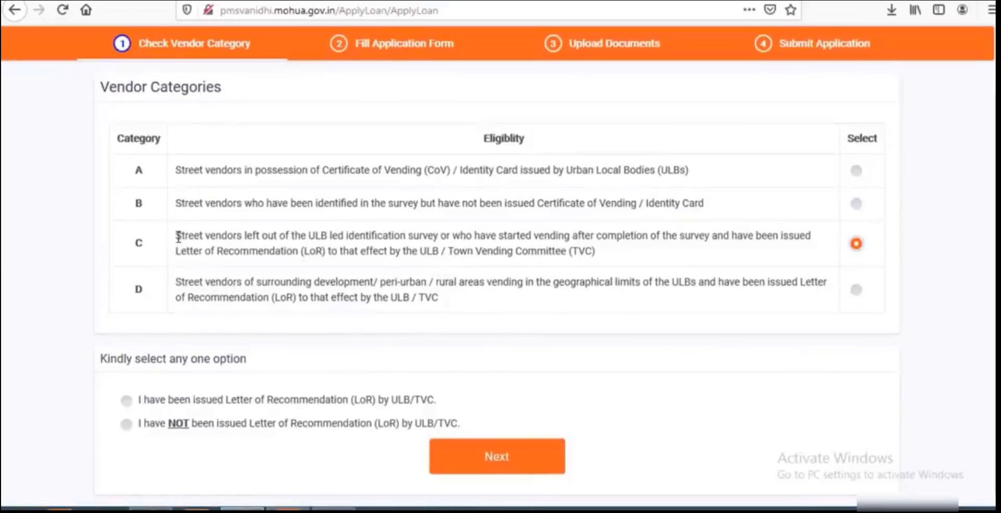
left_click_drag(179, 237, 590, 249)
left_click(590, 249)
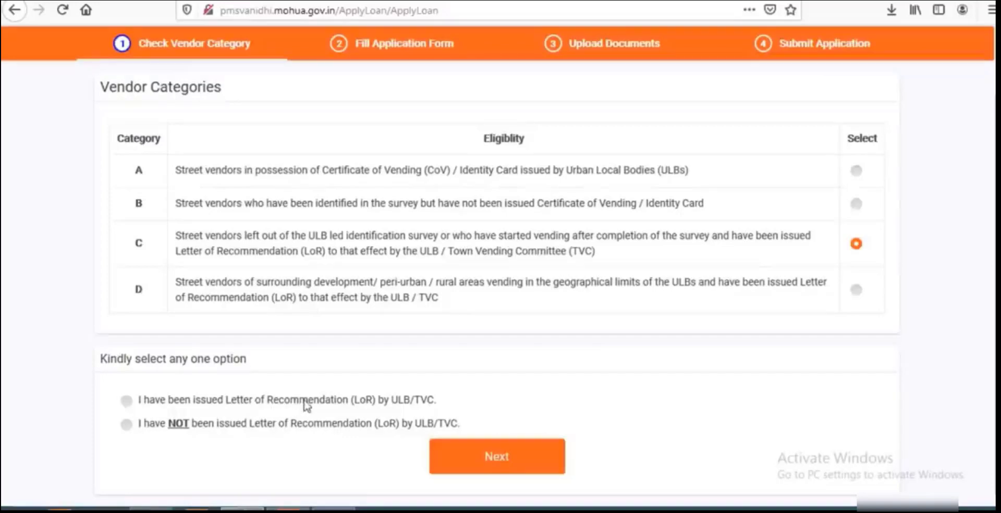
Declare no Letter of Recommendation issued and tick one-time lockdown assistance received.
left_click(126, 424)
scroll(265, 397, "down", 3)
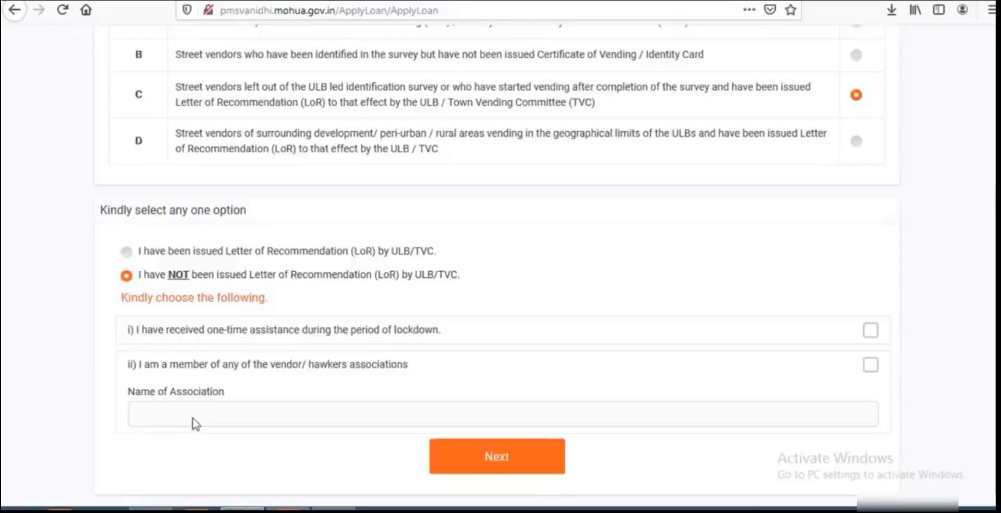
left_click(869, 330)
left_click(521, 461)
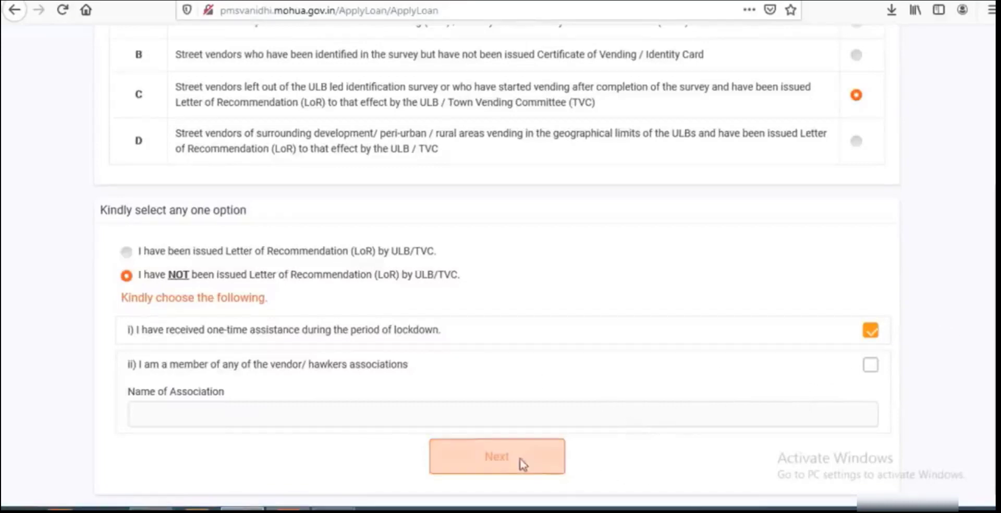
Continue past the category step and enter the OTP for verification.
left_click(523, 461)
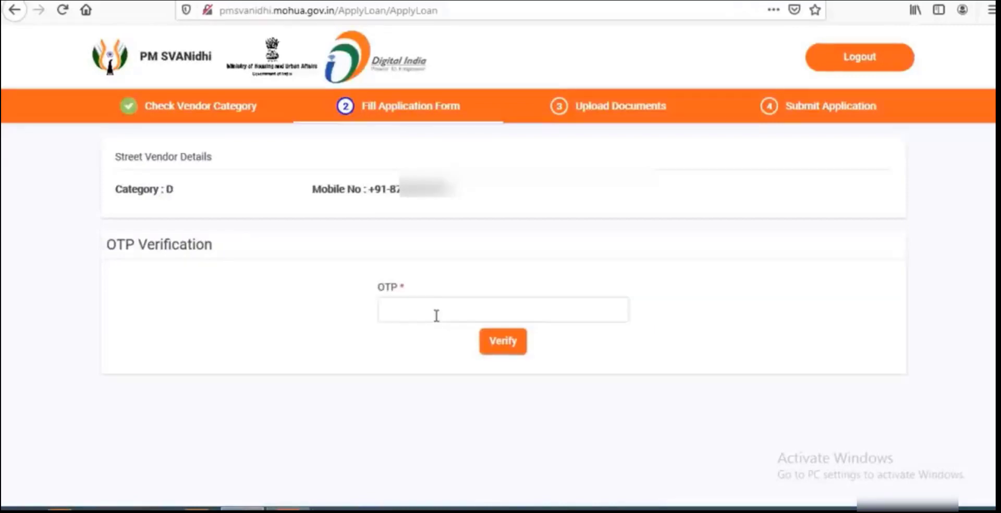
left_click(437, 315)
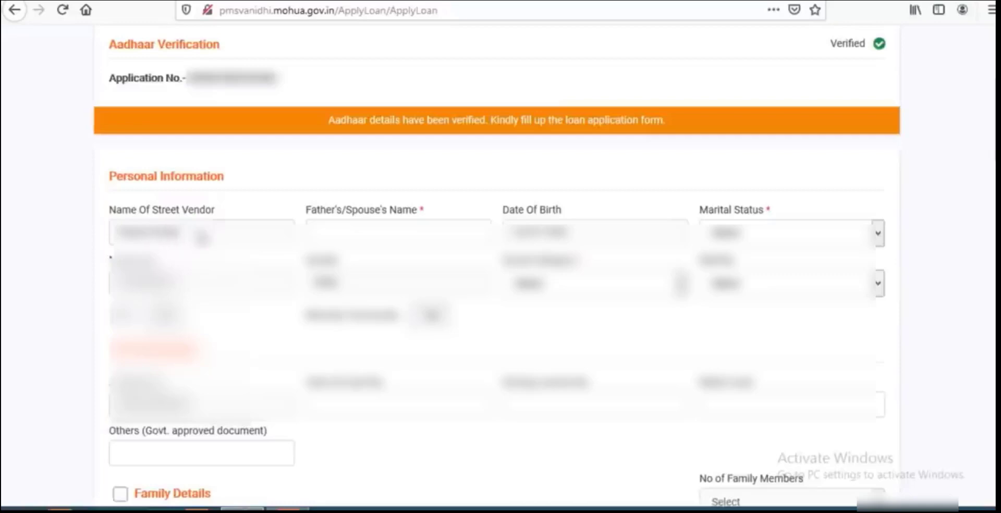
left_click(356, 222)
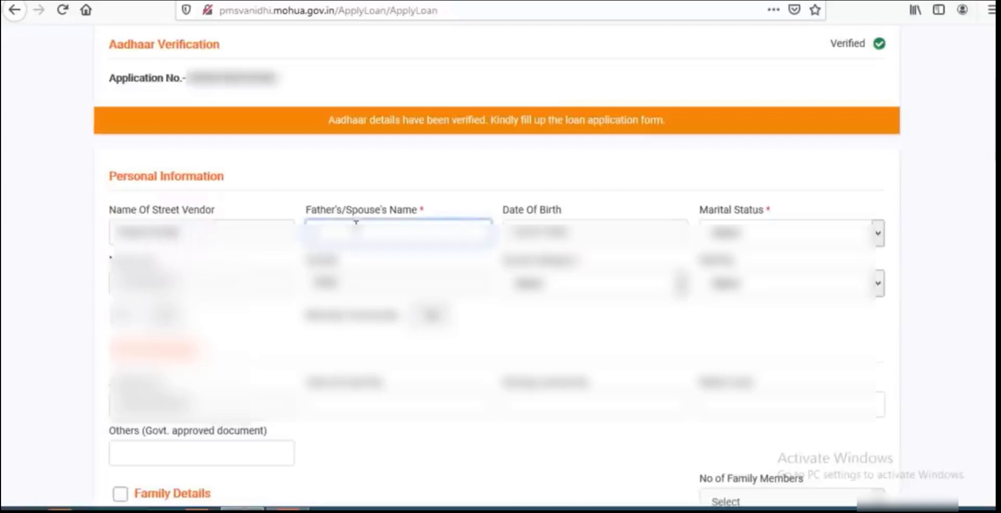
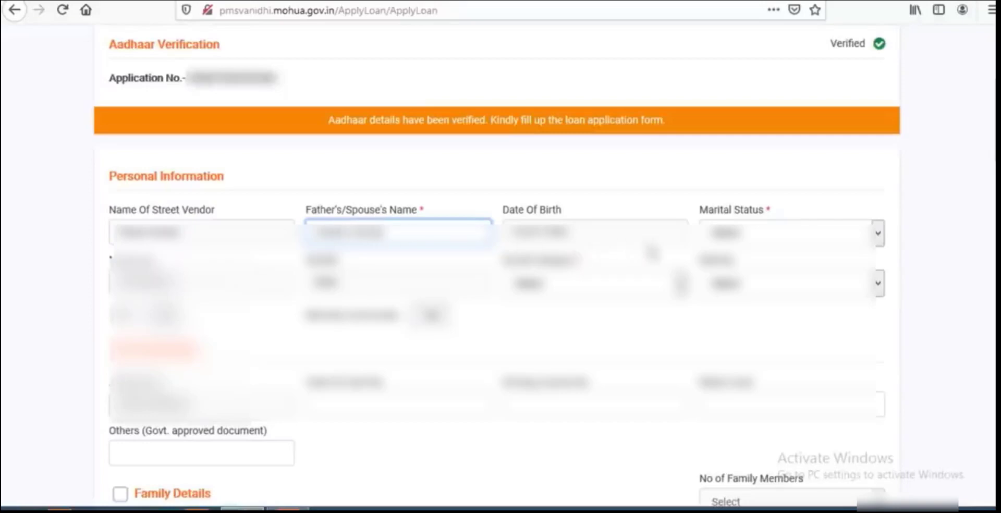
left_click(716, 241)
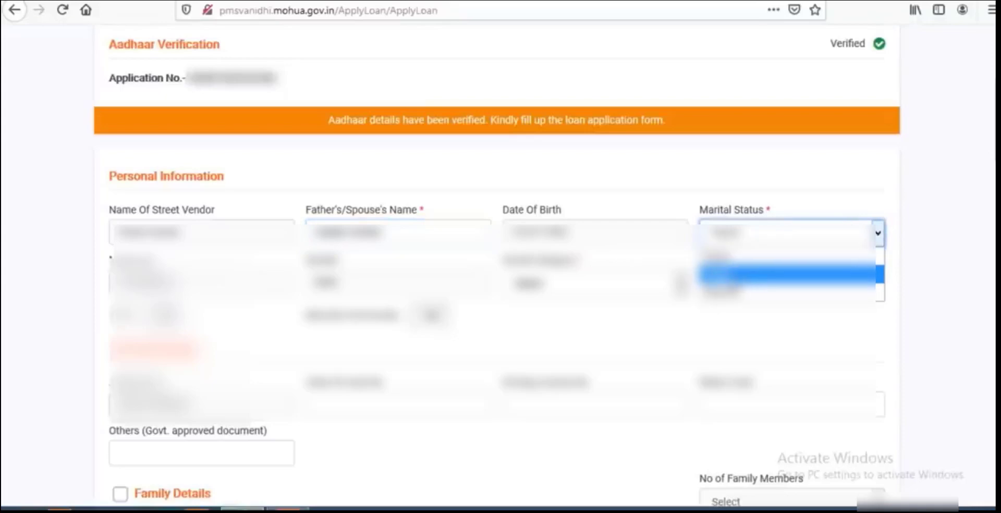
left_click(737, 277)
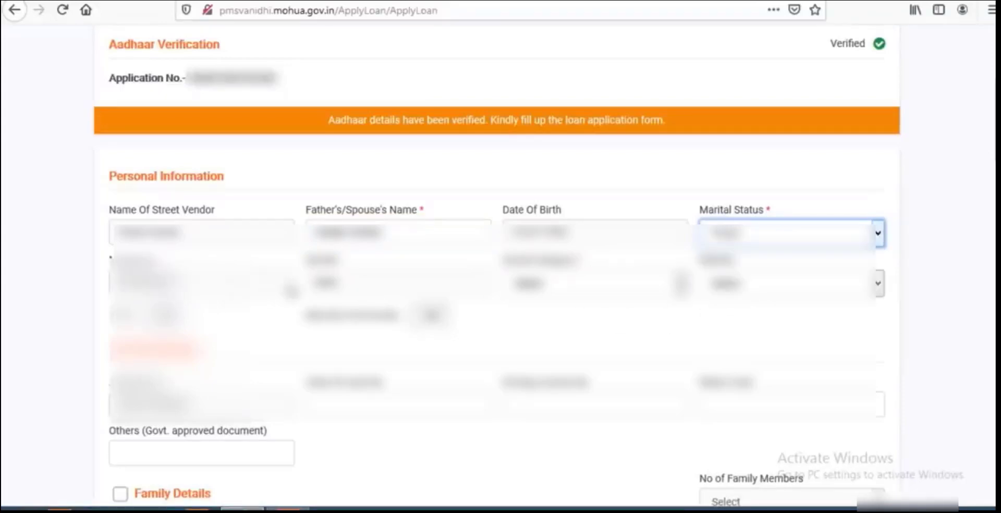
Set Social Category and the field below Marital Status to their last options.
left_click(553, 286)
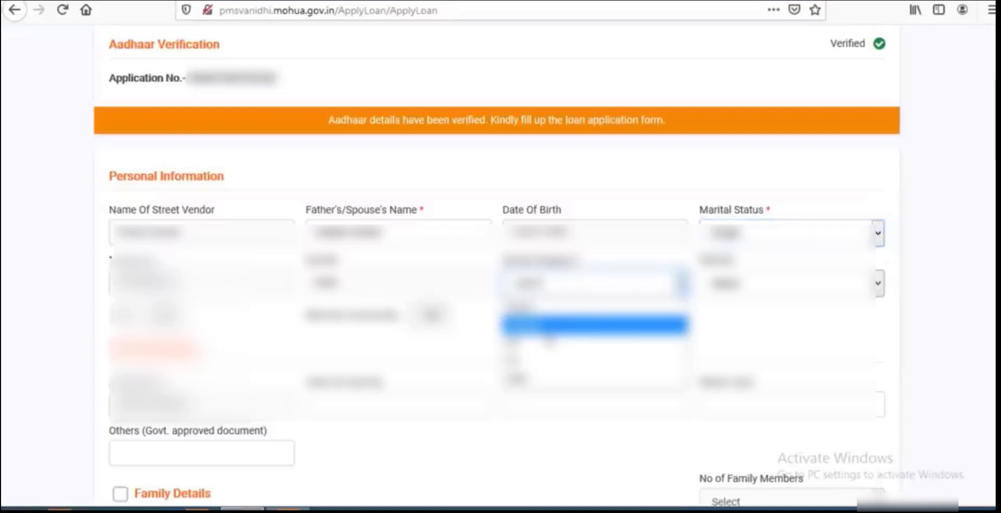
left_click(548, 378)
left_click(782, 286)
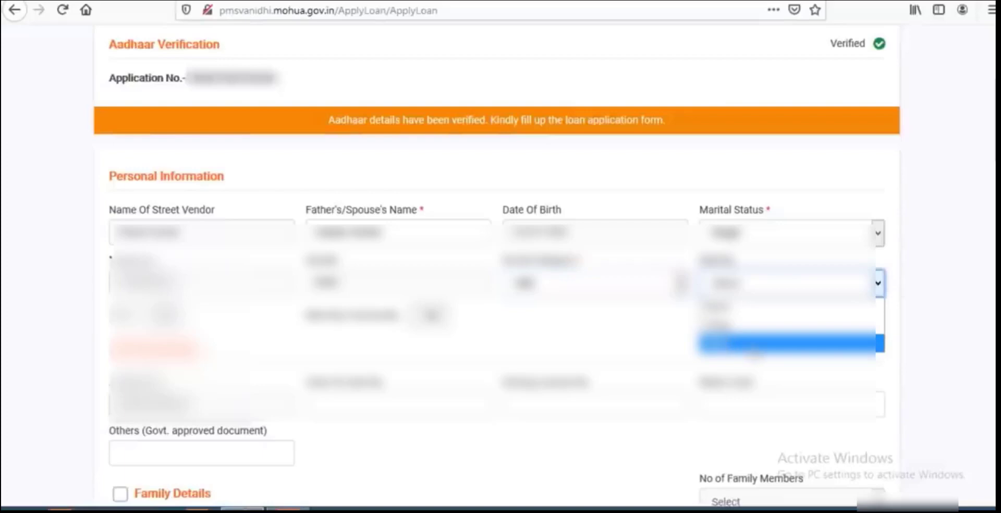
left_click(714, 343)
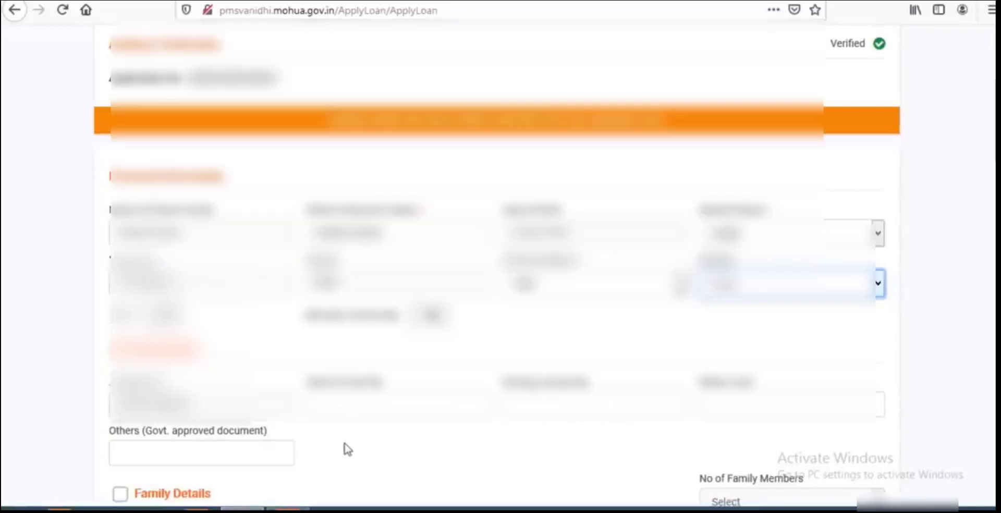
Enable Family Details, choose the number of members and begin the first member's row.
scroll(365, 178, "down", 10)
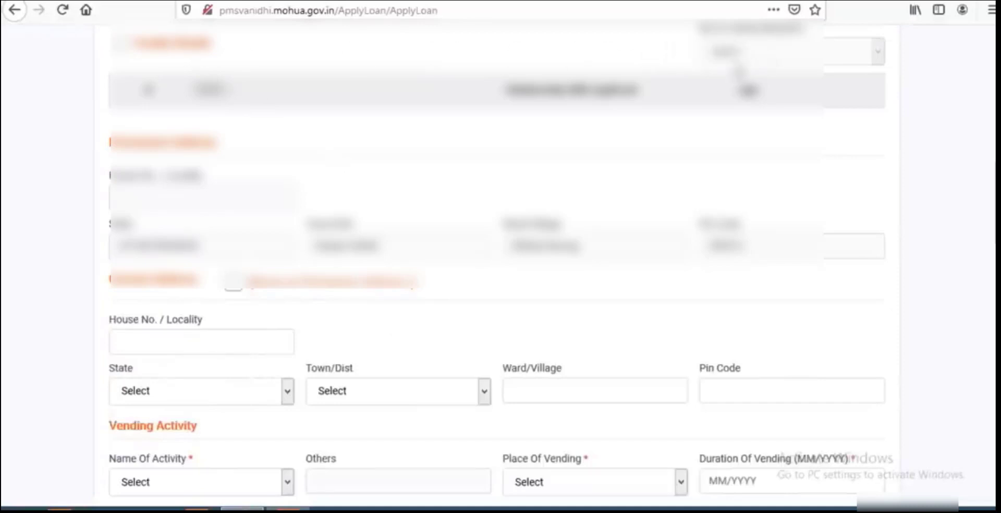
left_click(120, 44)
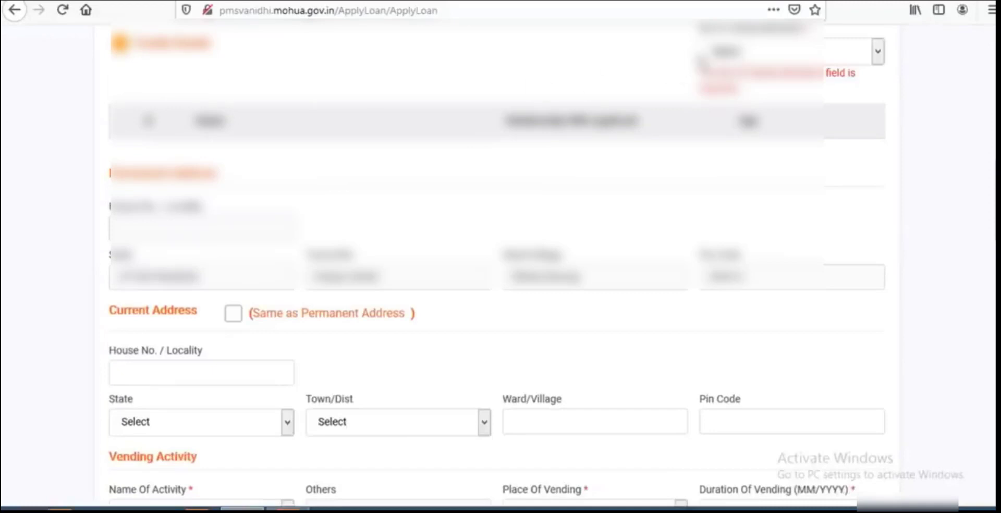
left_click(743, 57)
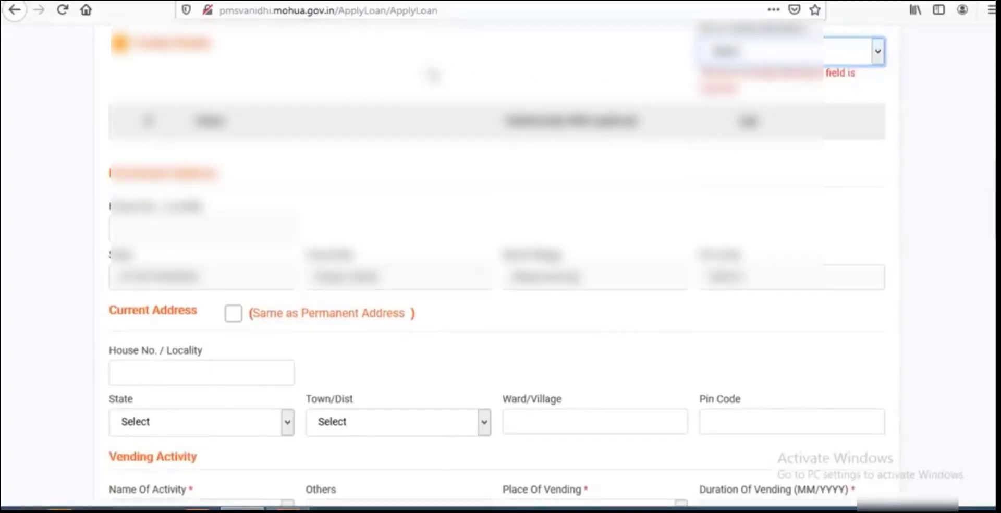
left_click(433, 79)
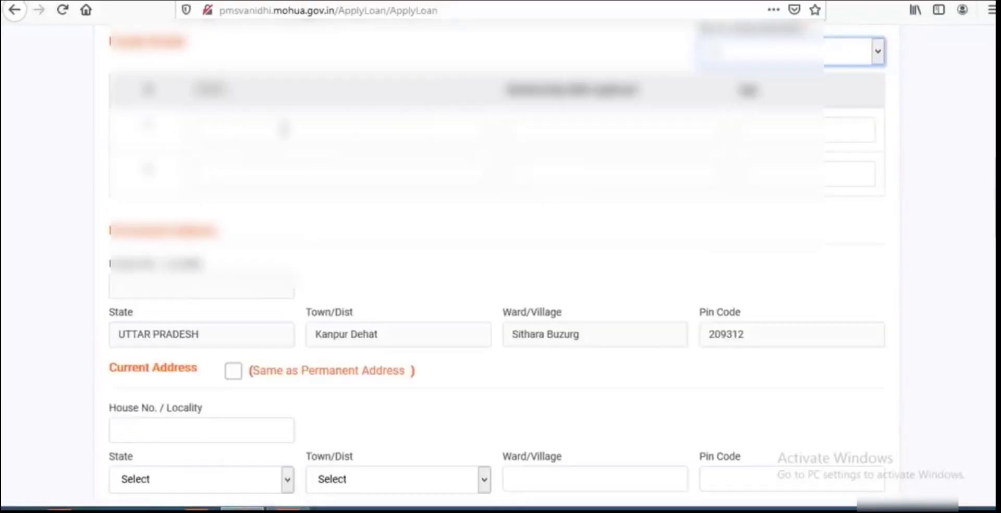
left_click(359, 133)
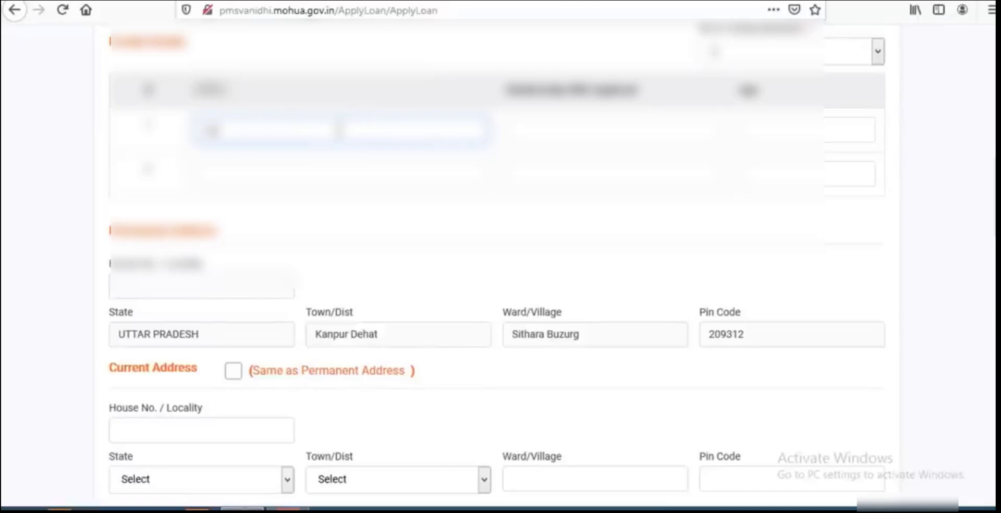
Make the current address the same as the permanent address.
scroll(213, 131, "down", 3)
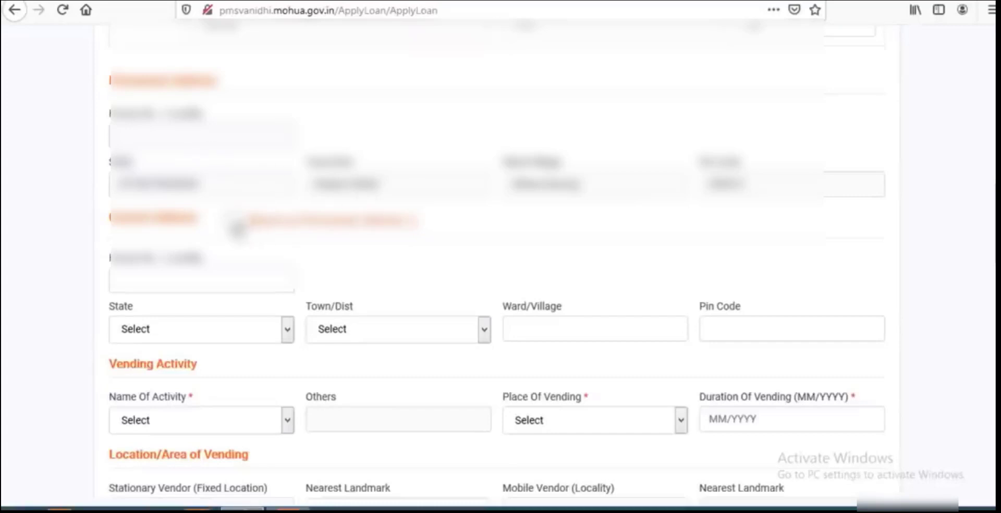
left_click(237, 230)
scroll(376, 244, "down", 4)
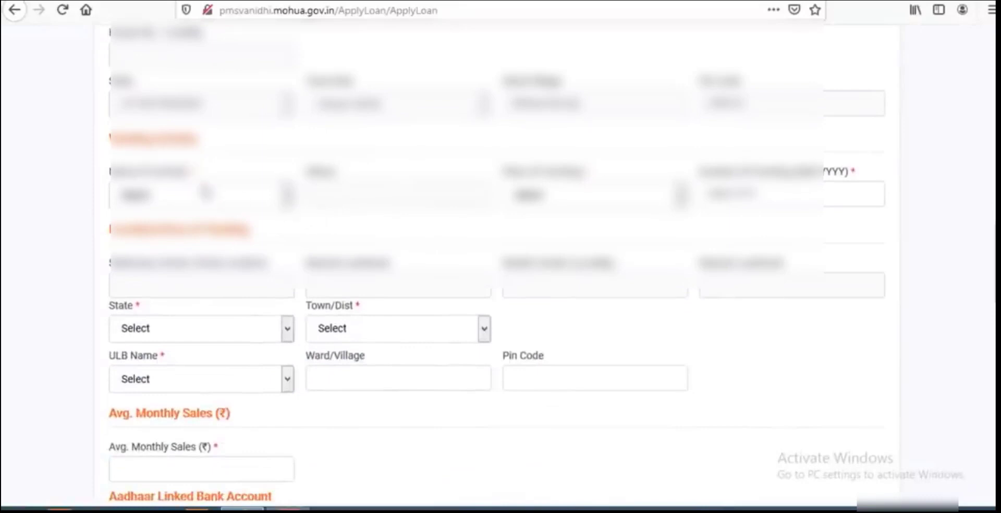
left_click(201, 196)
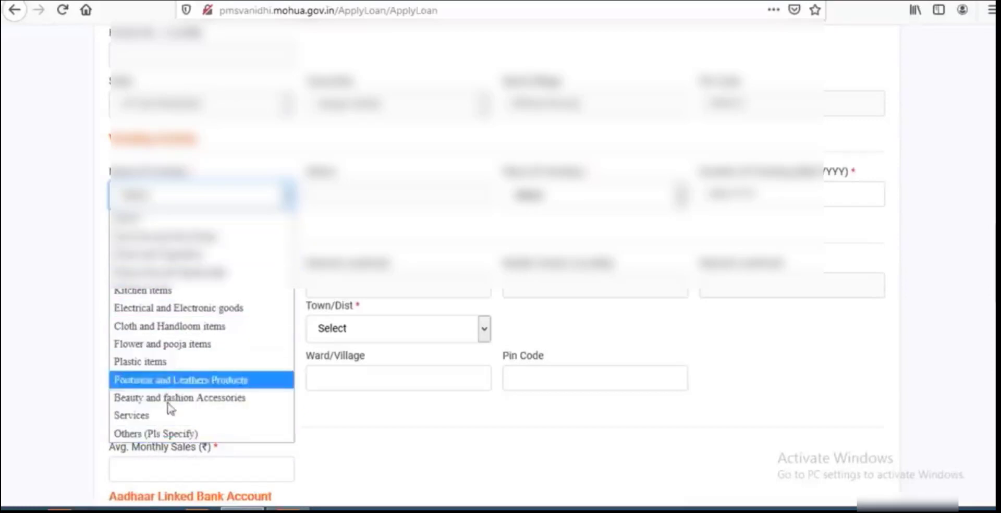
Set Name Of Activity to Others (Pls Specify) with 'test', and choose the third Place Of Vending.
left_click(152, 433)
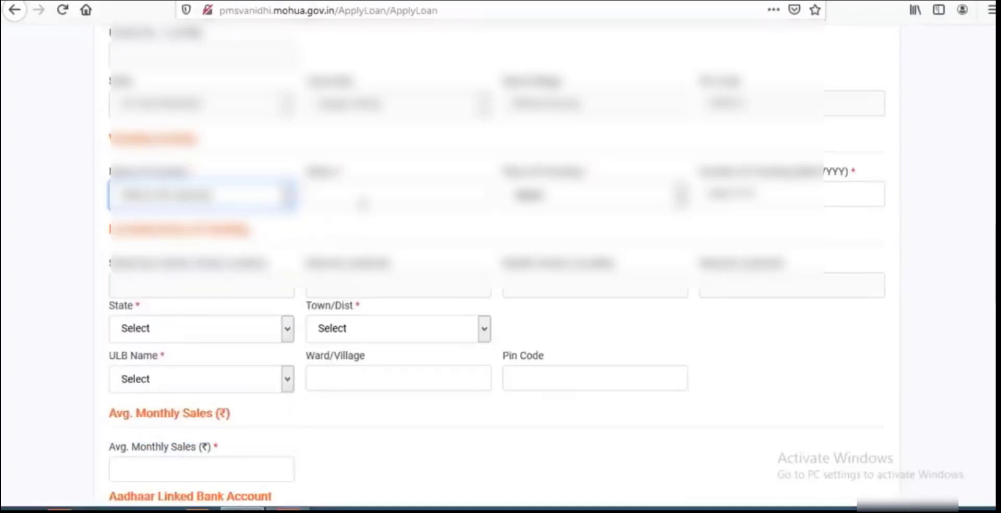
left_click(316, 195)
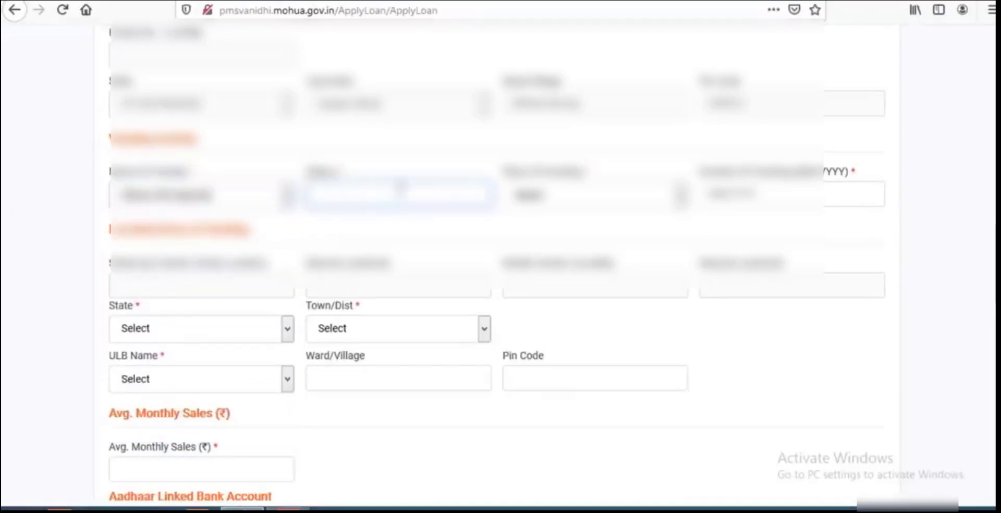
type("test")
left_click(570, 200)
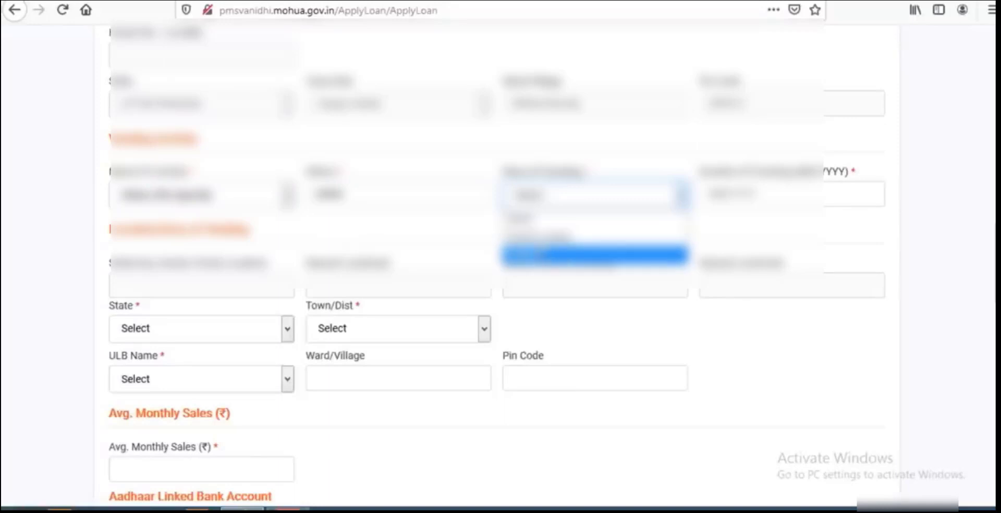
left_click(667, 255)
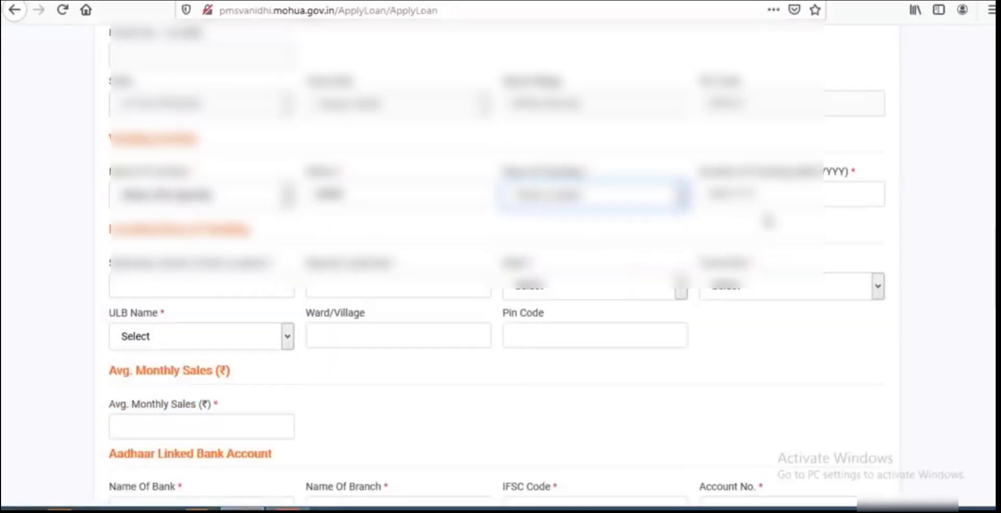
Pick the vending start month and year in the Duration Of Vending date picker.
left_click(767, 194)
left_click(855, 227)
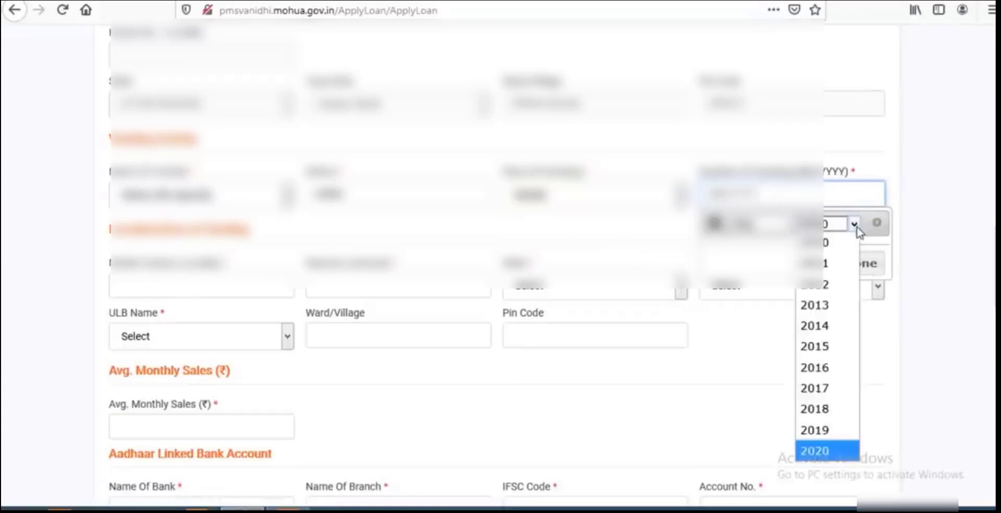
left_click(824, 431)
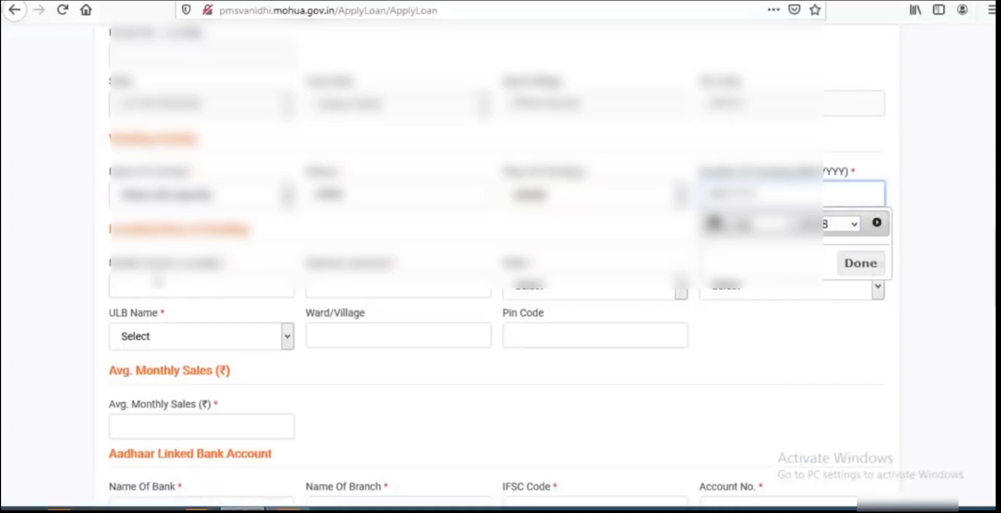
left_click(167, 285)
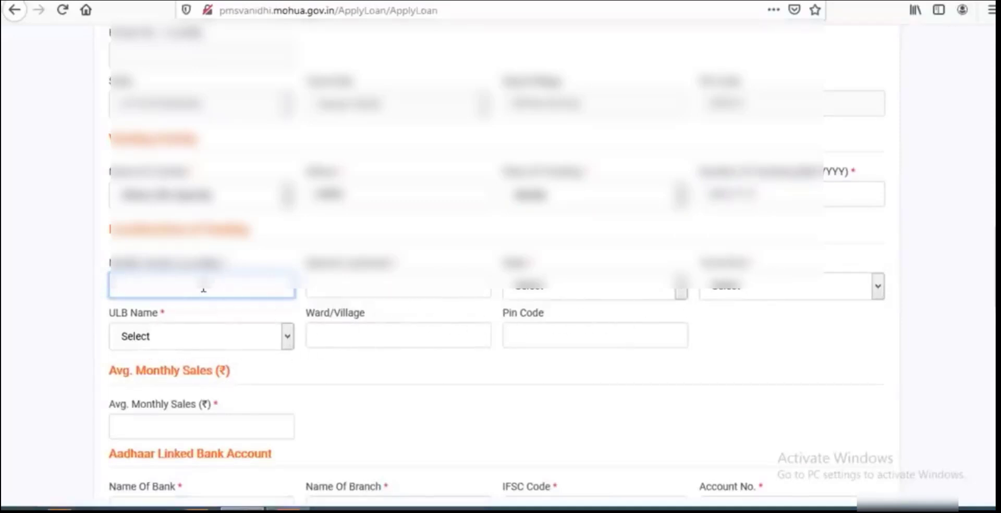
Enter 100000 as Avg. Monthly Sales, then visit the previous-loan bank and outstanding fields.
scroll(204, 289, "down", 6)
left_click(204, 126)
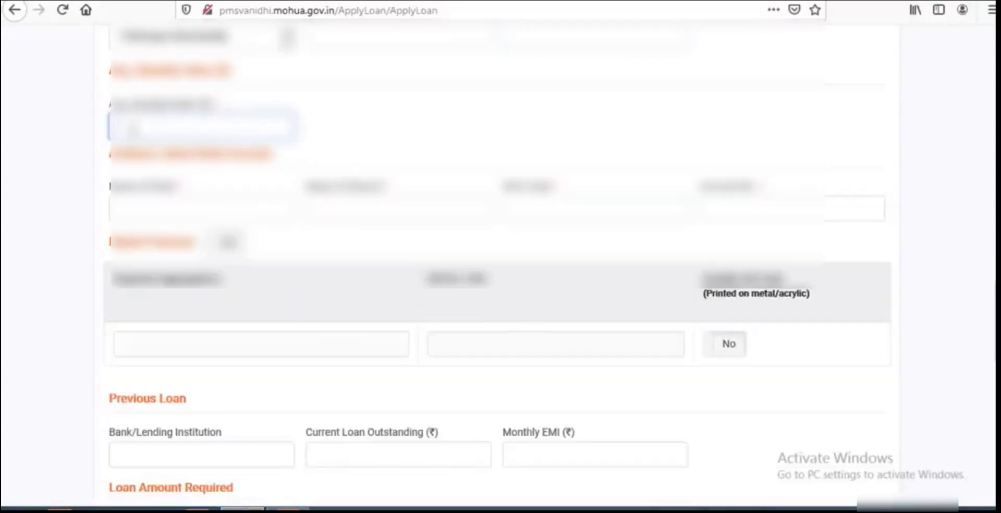
type("10000")
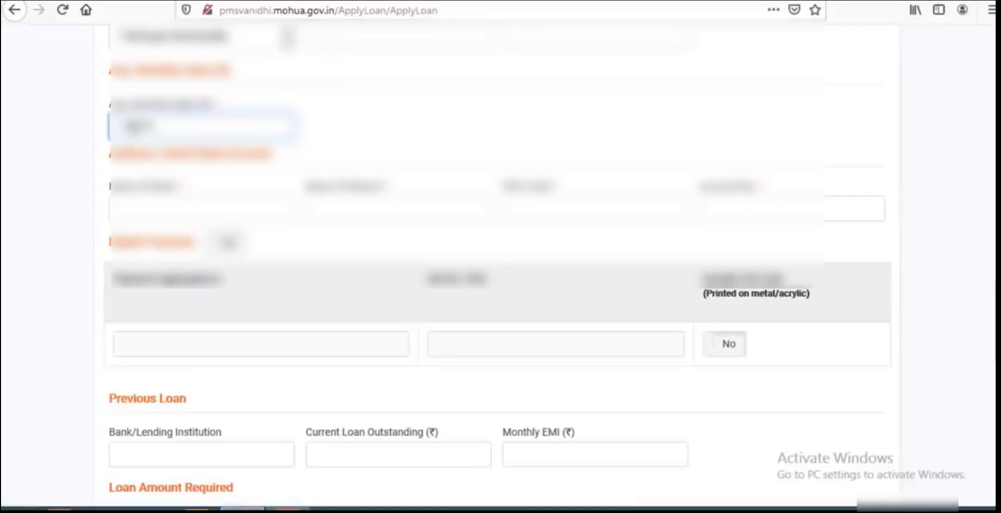
type("0")
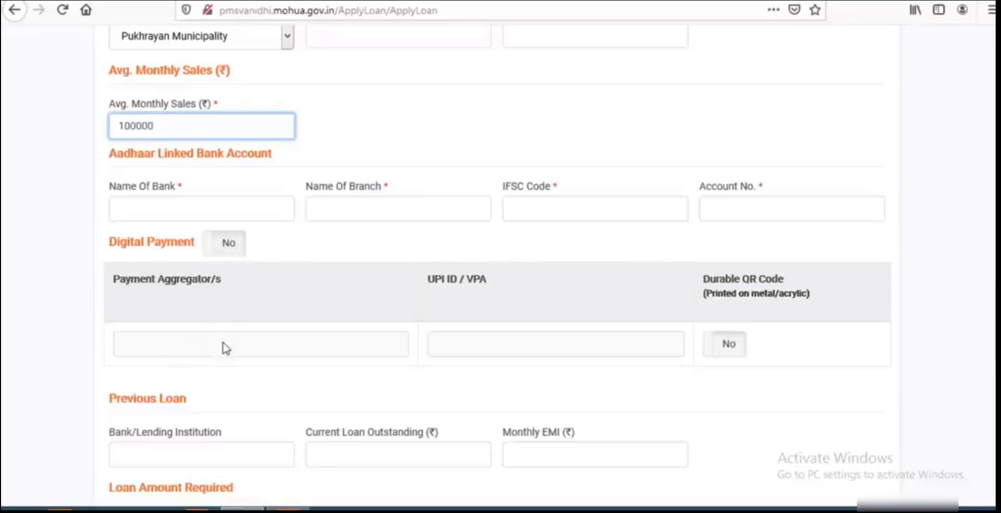
scroll(323, 361, "down", 3)
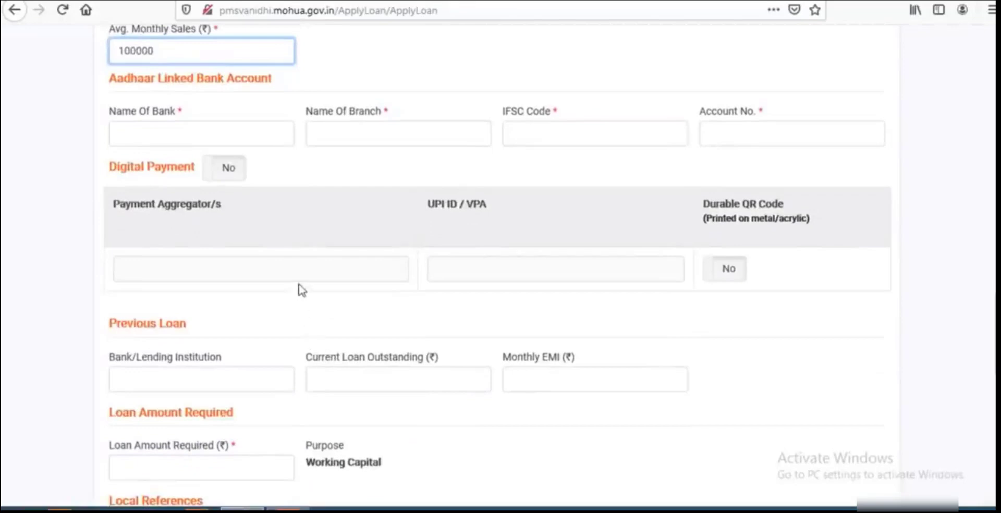
scroll(303, 290, "down", 5)
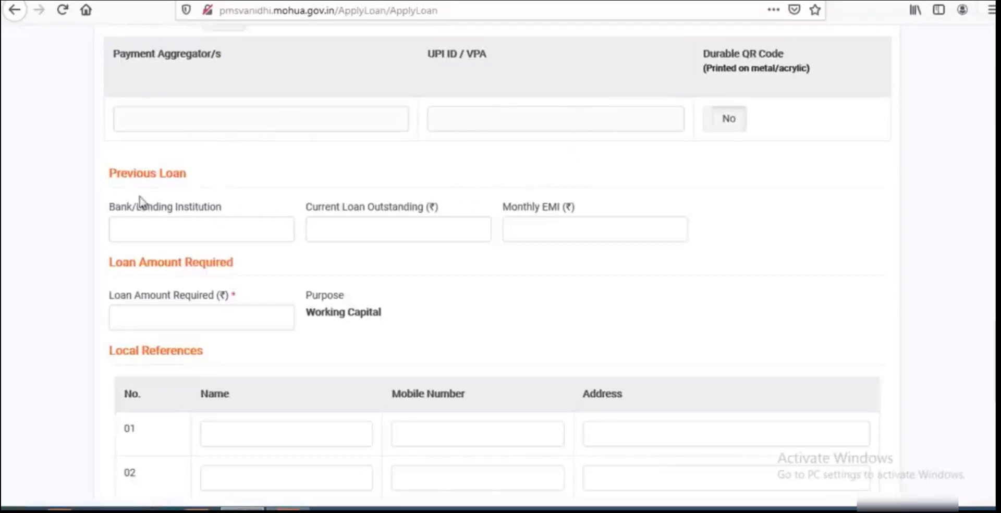
left_click(192, 231)
left_click(414, 225)
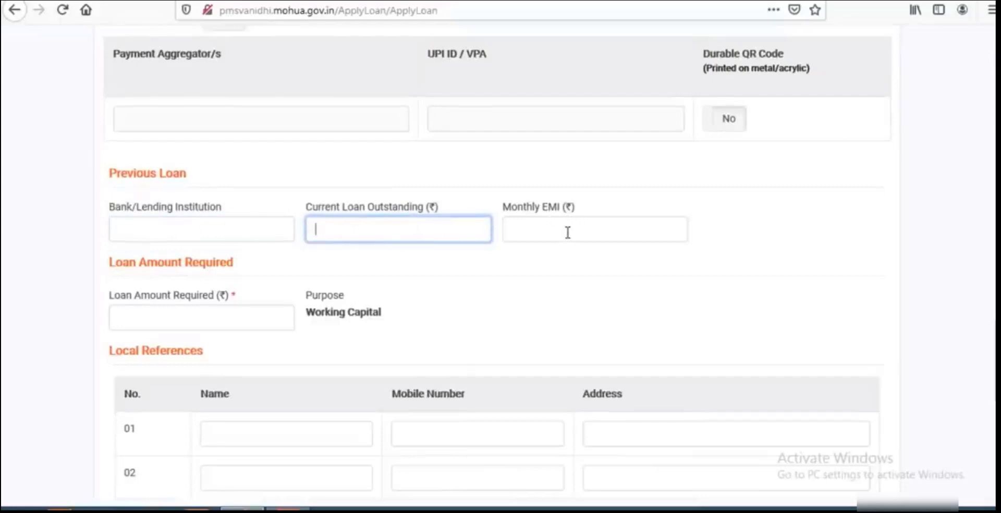
Enter 10000 as Loan Amount Required, trimming an extra zero to clear the limit error.
scroll(568, 233, "down", 3)
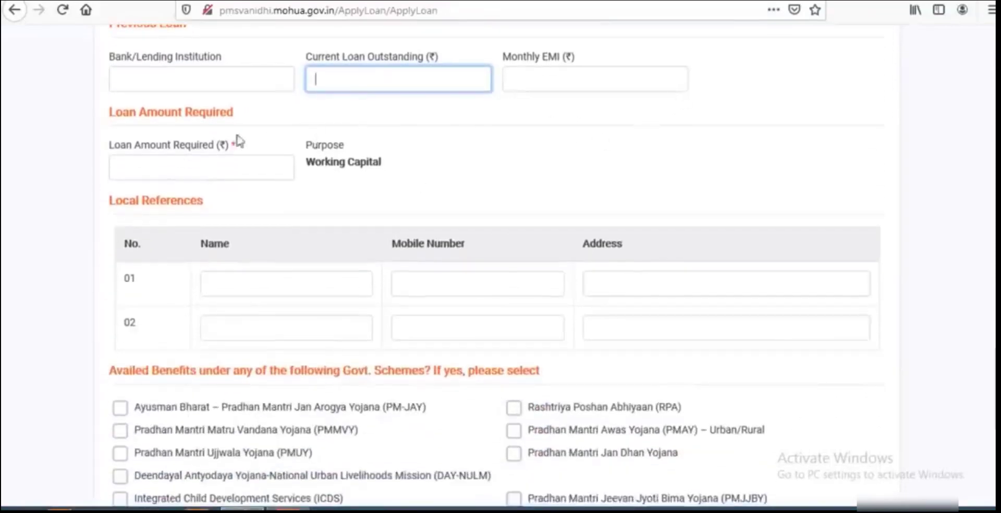
left_click(127, 174)
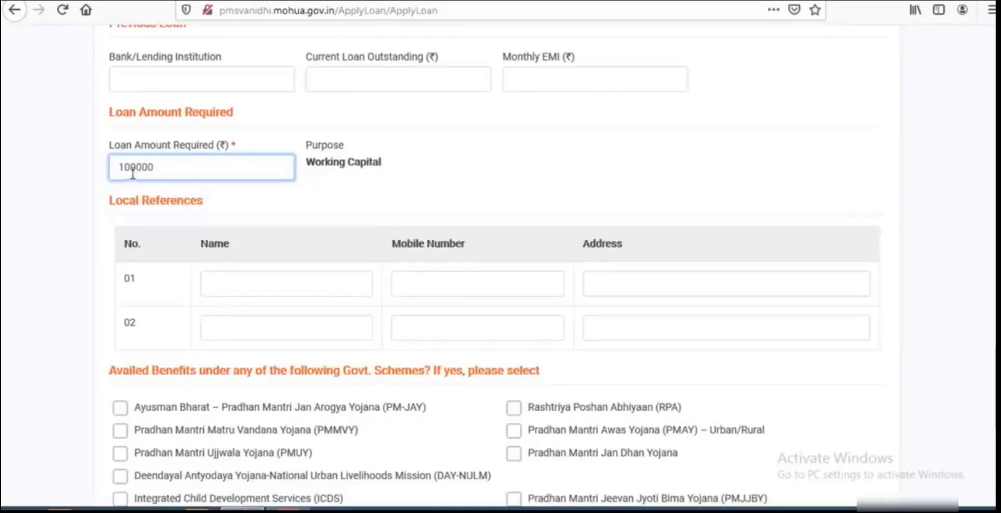
type("100000")
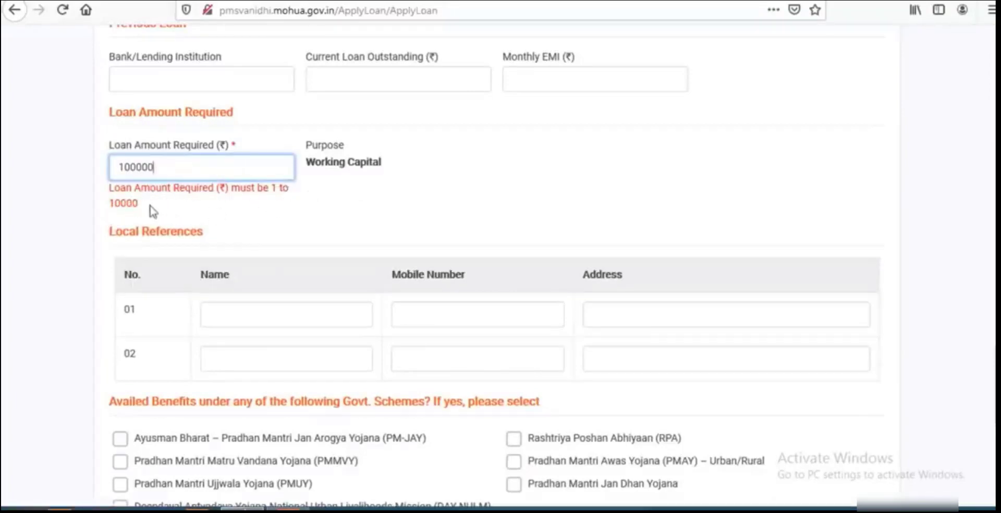
left_click_drag(147, 211, 110, 215)
left_click(121, 217)
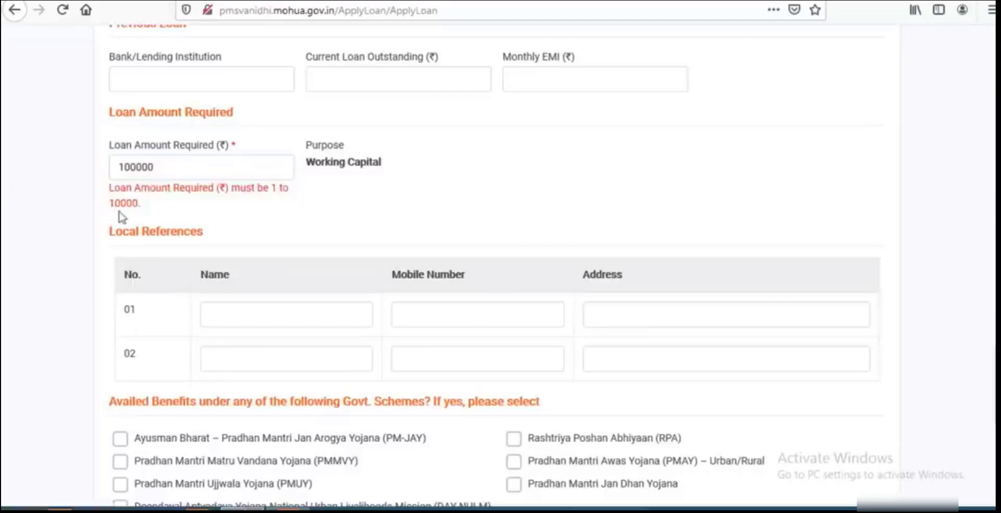
double_click(119, 211)
left_click(207, 215)
left_click(161, 174)
key("BackSpace")
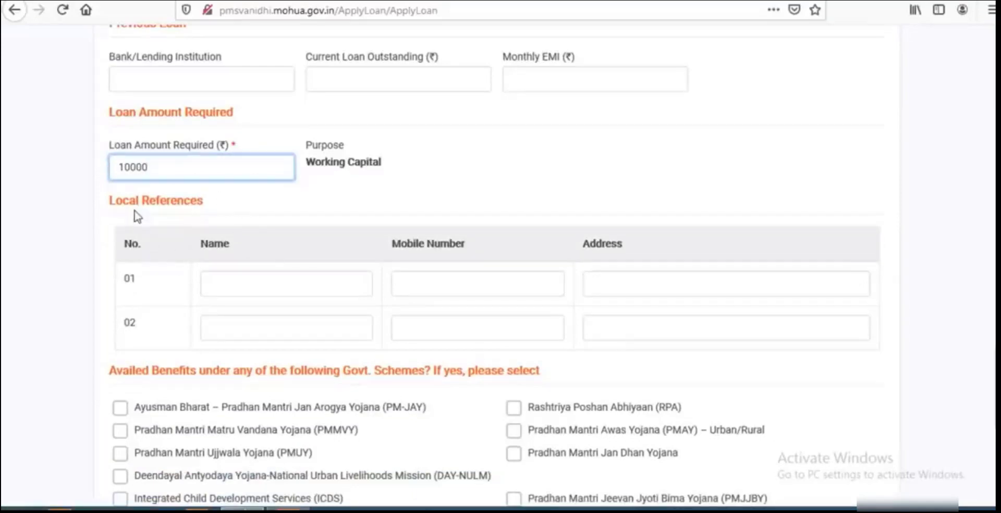
scroll(217, 213, "down", 3)
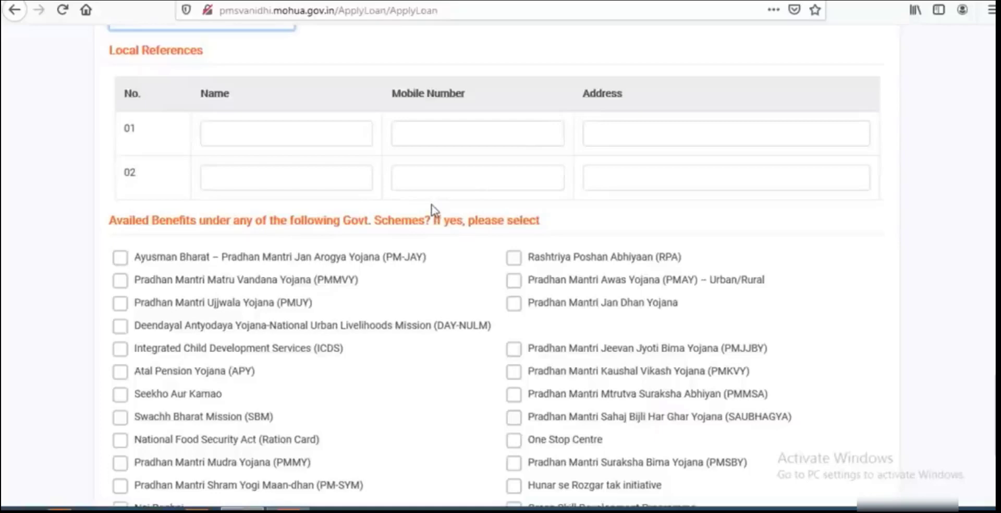
Submit the completed loan application form to reach the Upload Documents step.
scroll(432, 208, "up", 1)
scroll(432, 208, "down", 3)
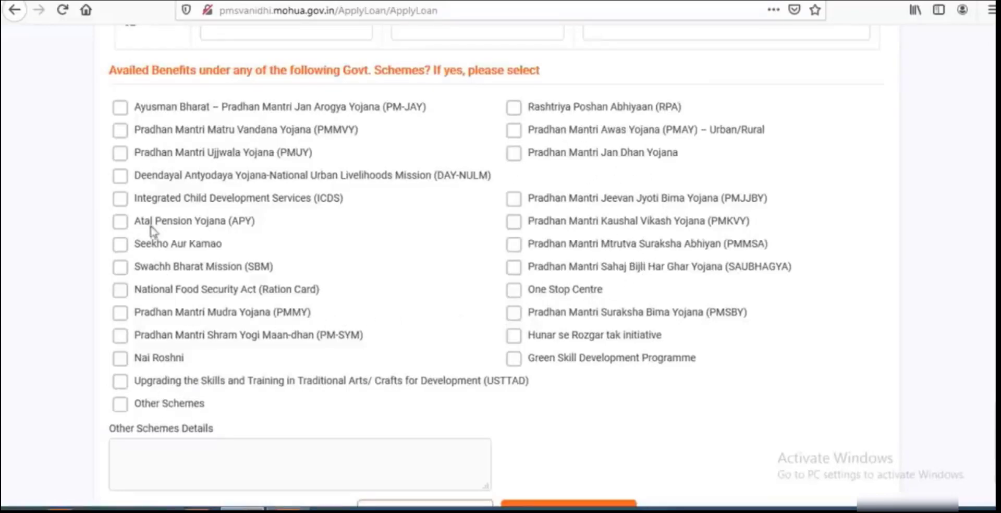
scroll(442, 252, "down", 2)
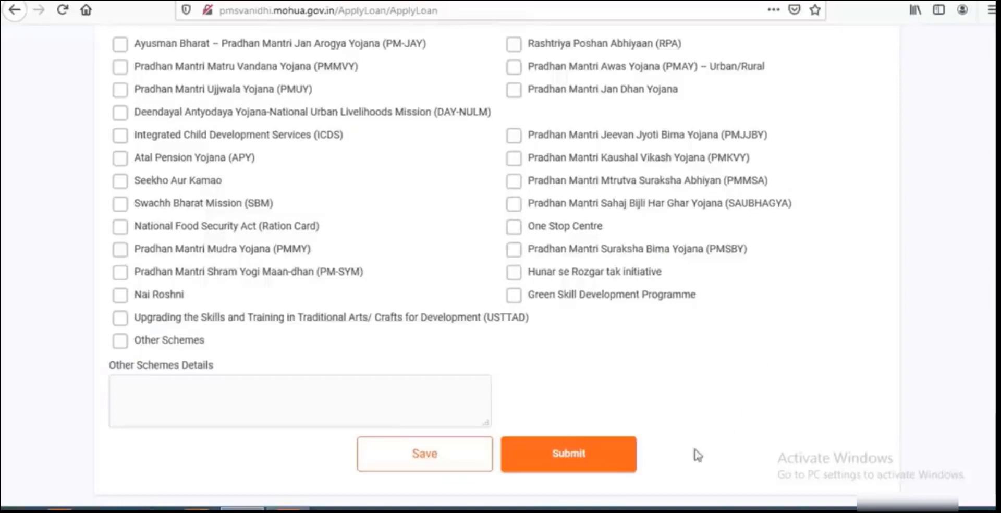
left_click(569, 455)
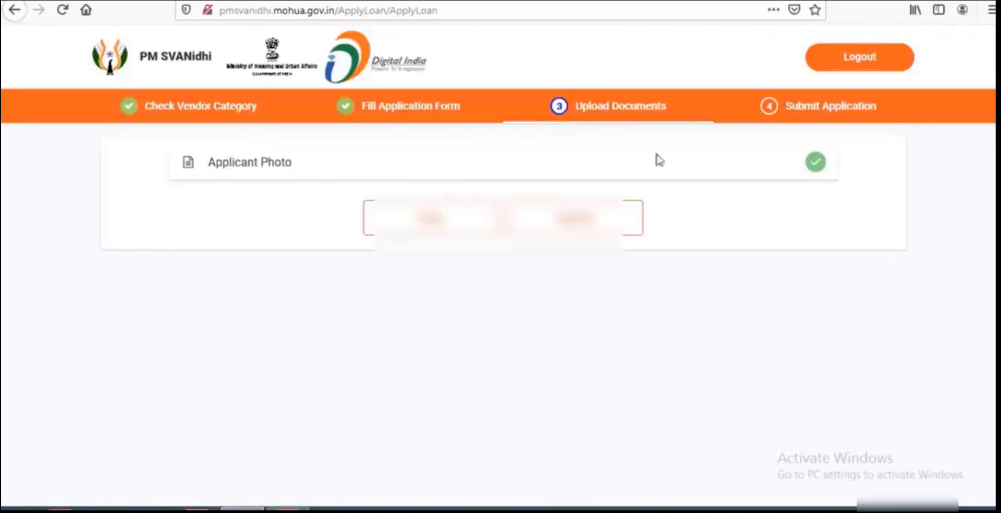
Check the uploaded applicant photo, then continue from Upload Documents to the Submit Application step.
left_click(818, 165)
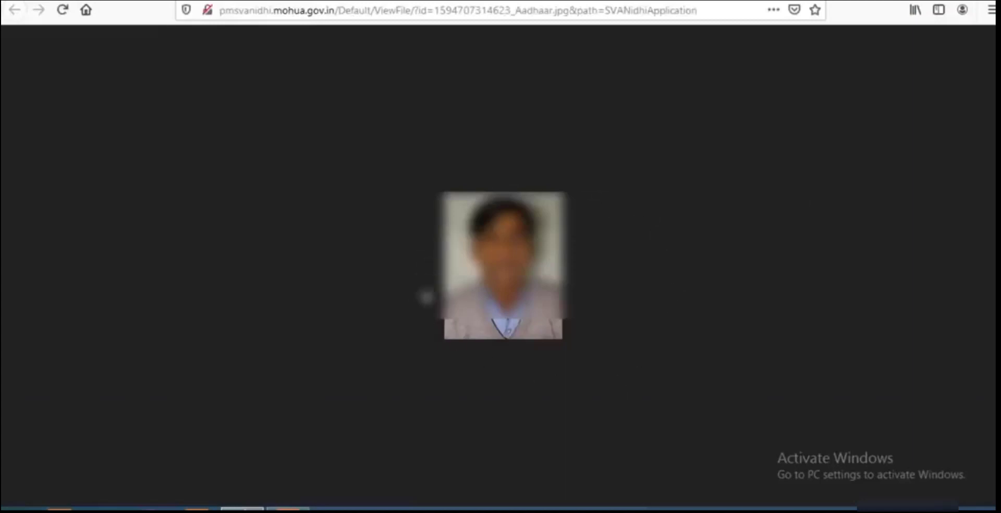
key("alt+Left")
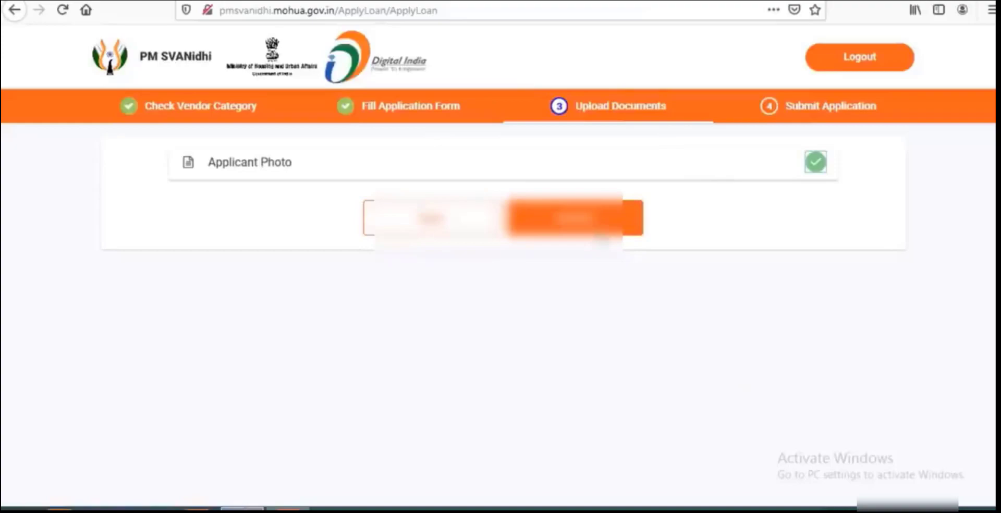
left_click(600, 230)
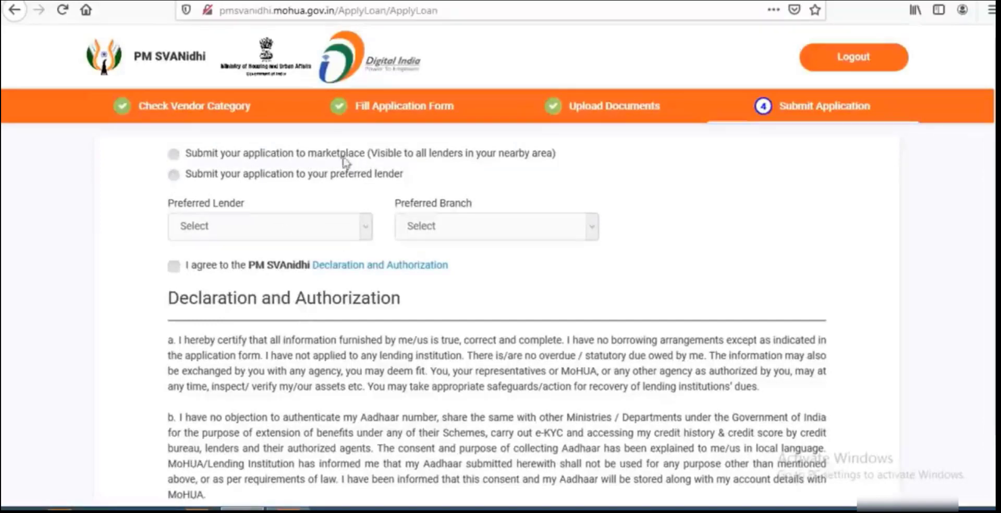
Look through the Preferred Lender list without choosing one, and leave submission set to marketplace.
left_click(174, 153)
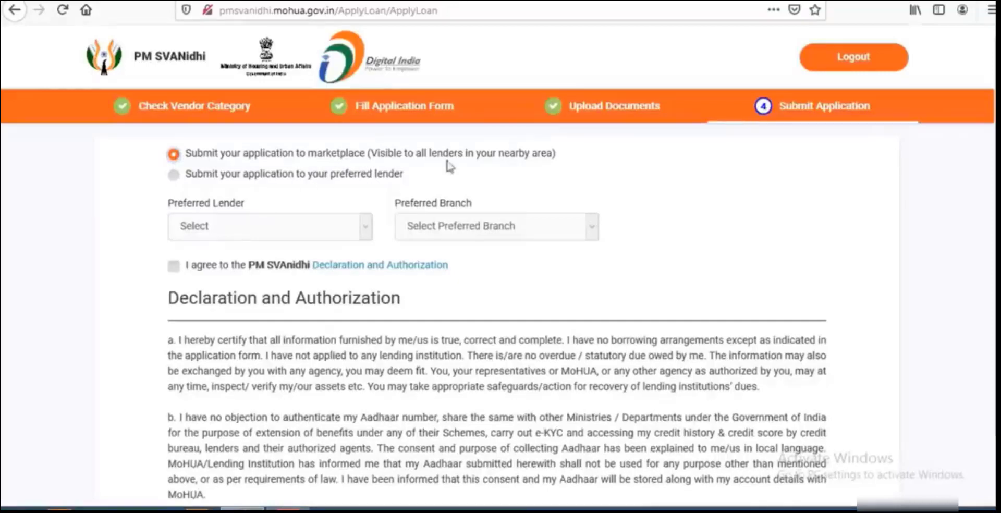
left_click(173, 176)
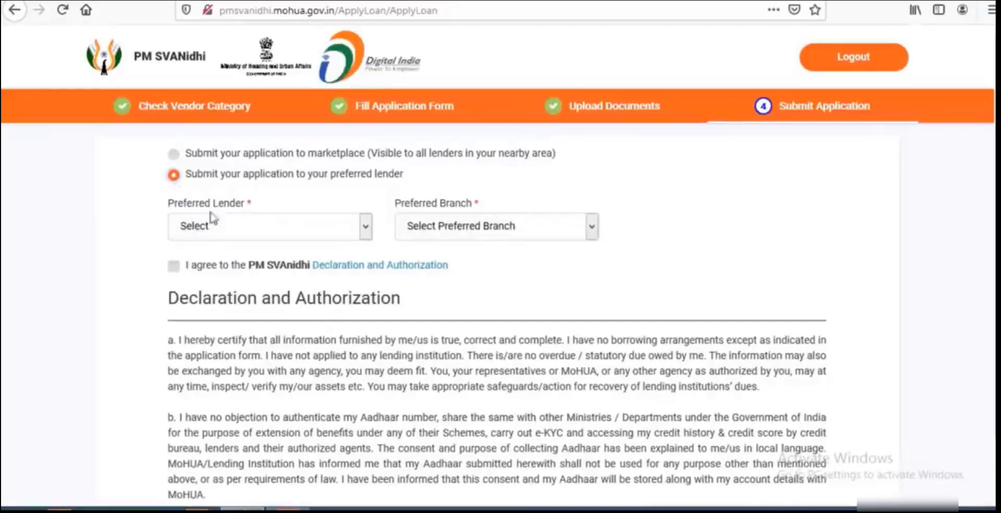
left_click(175, 155)
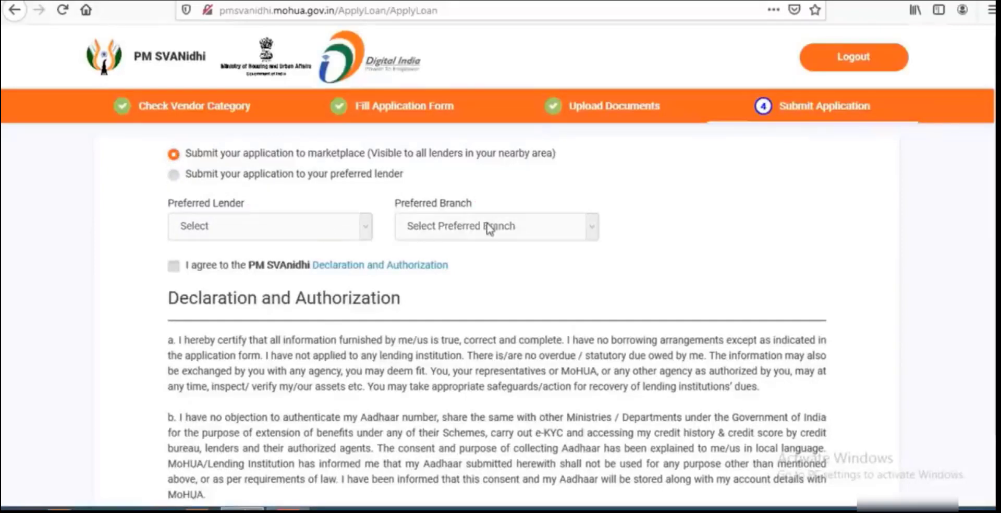
left_click(174, 176)
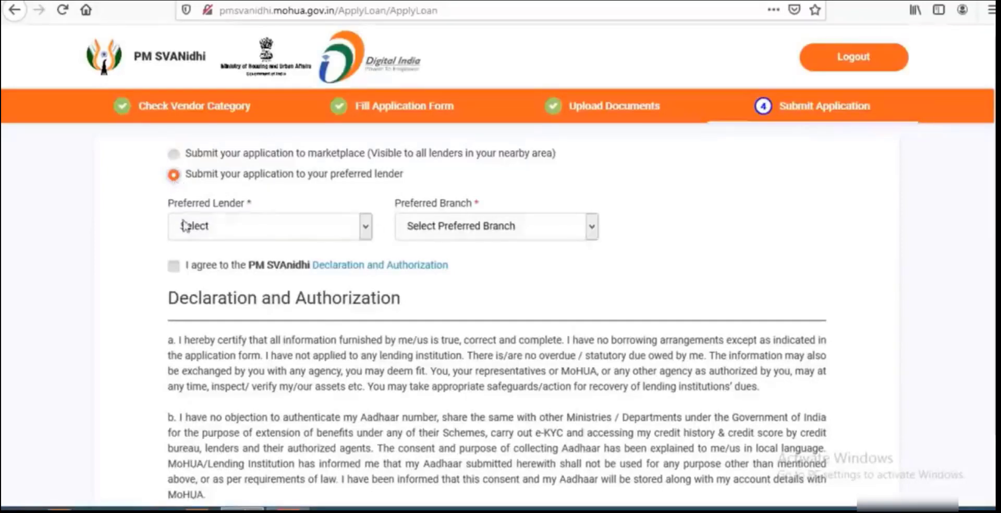
left_click(259, 230)
scroll(292, 339, "down", 8)
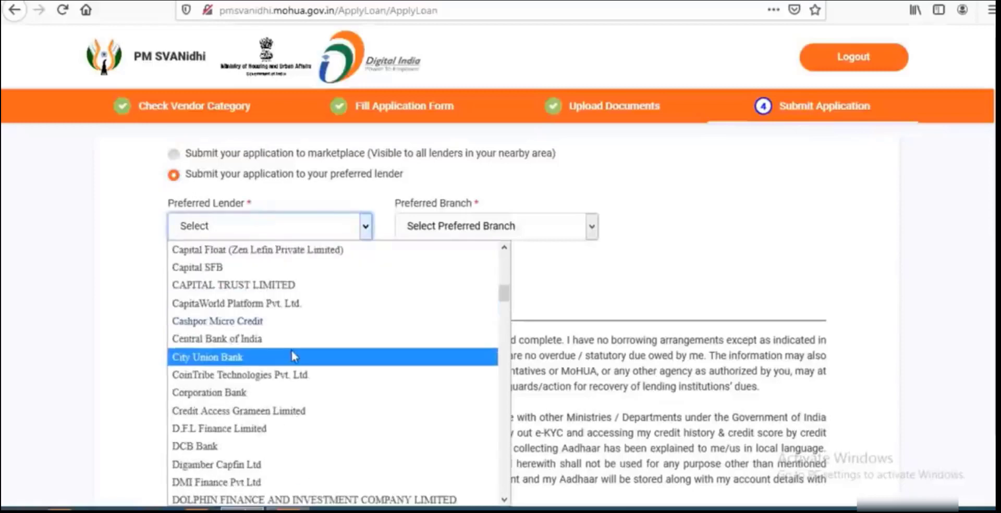
scroll(292, 351, "up", 10)
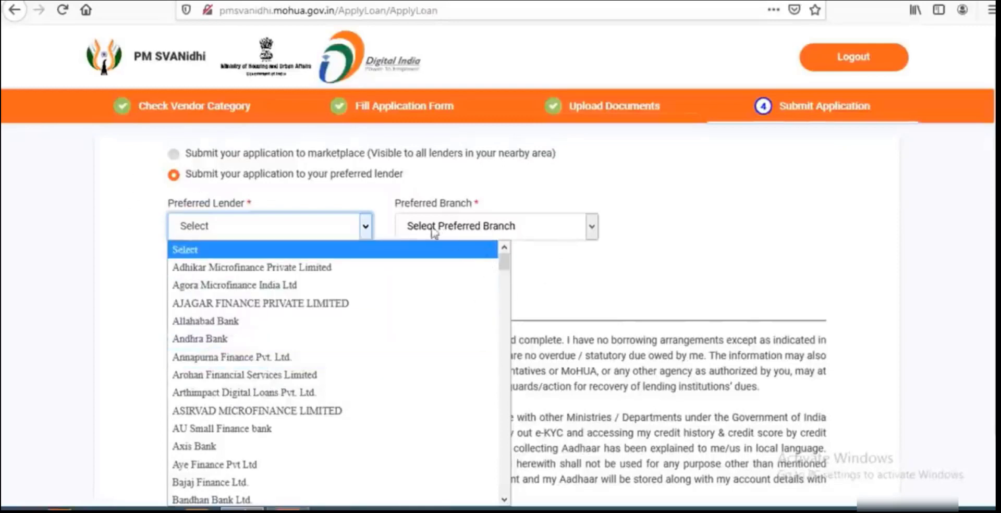
left_click(151, 194)
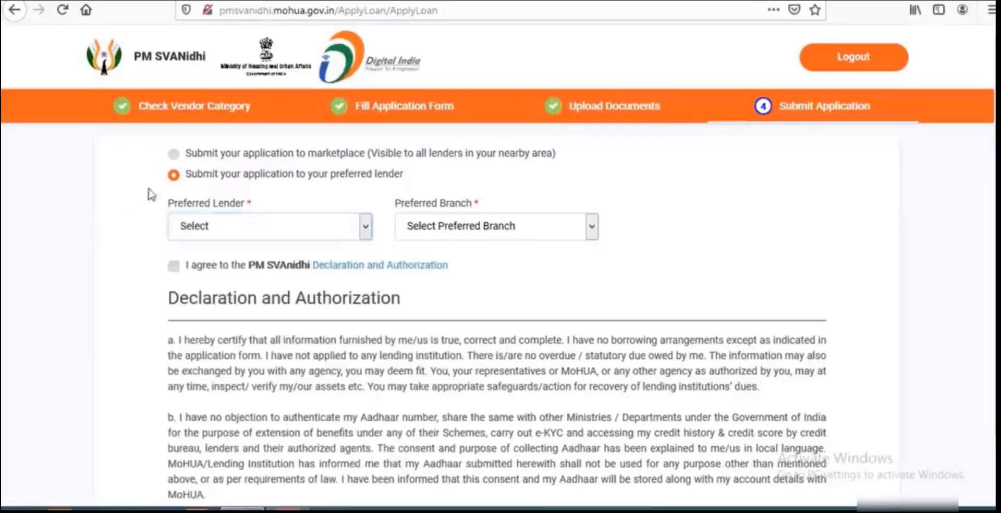
left_click(173, 153)
Scroll down past the agreed declaration and submit the completed loan application.
scroll(428, 235, "down", 2)
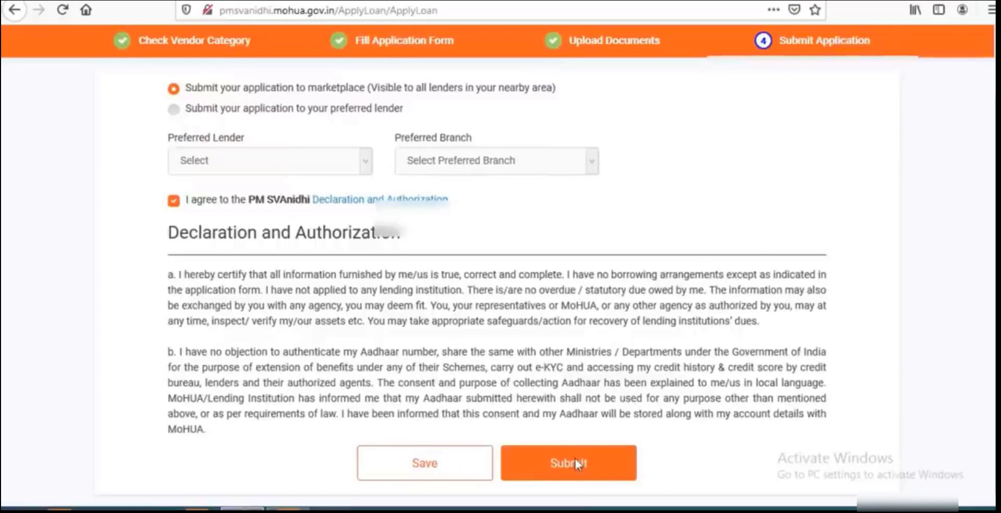
left_click(576, 460)
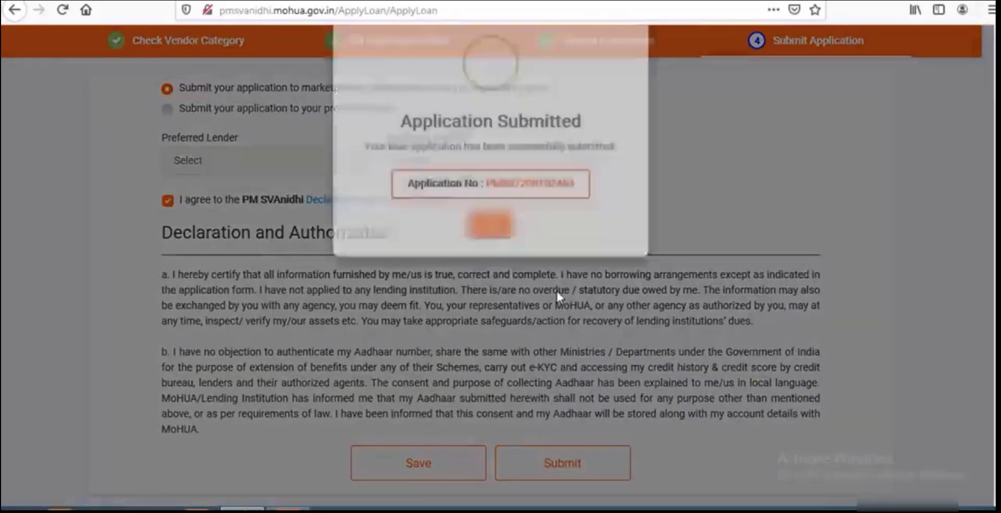